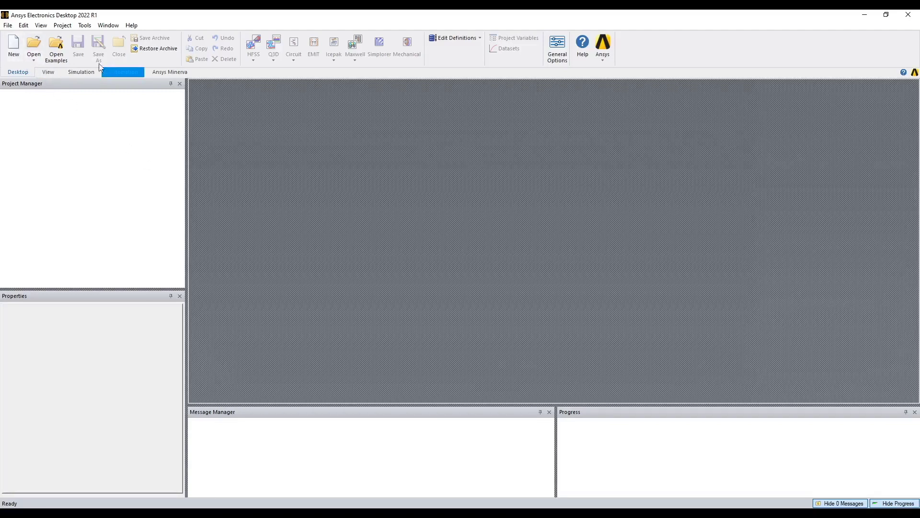
- Create a new project and insert an HFSS design into it
click(13, 48)
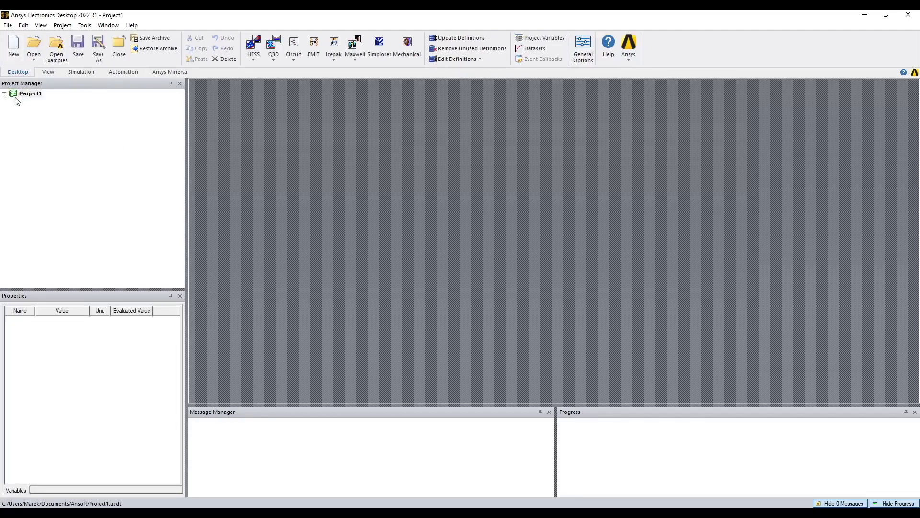
click(252, 48)
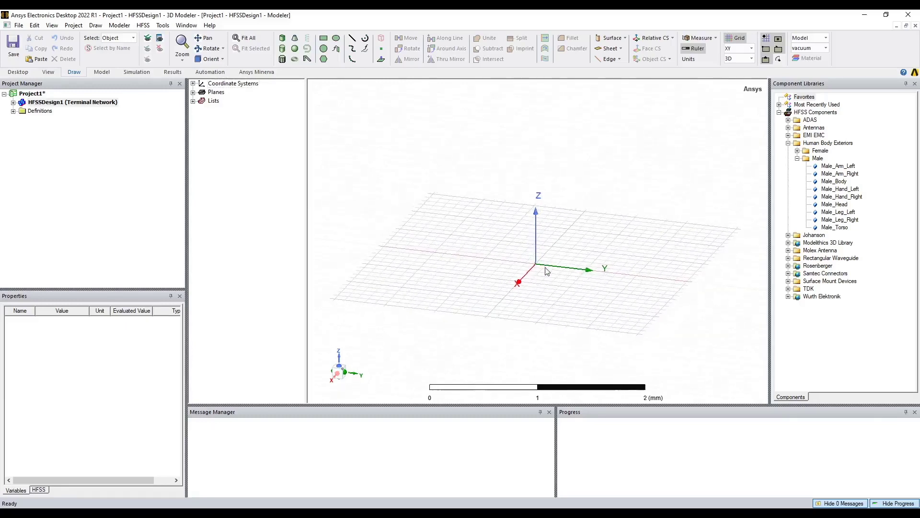
- Draw a vertical cylinder centred at the origin, about 0.28 mm in radius and 0.8 mm high
scroll(540, 270, down, 2)
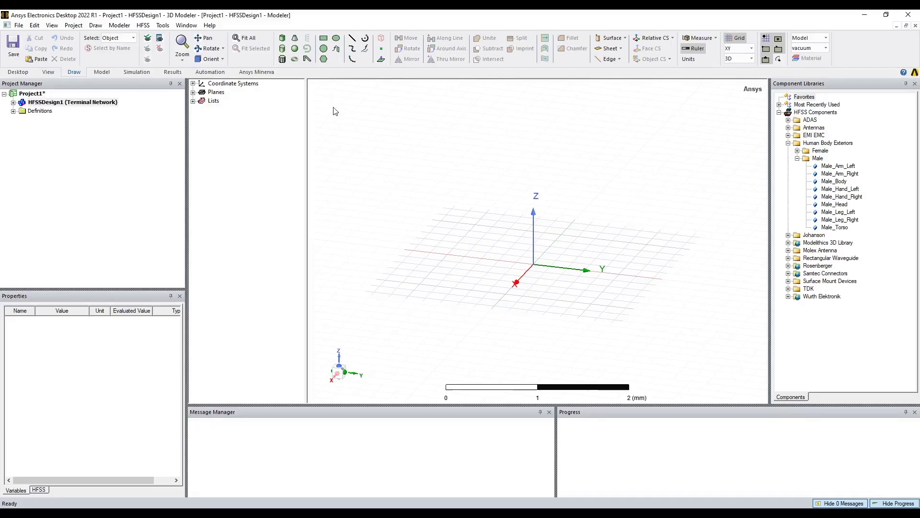
click(281, 50)
click(535, 265)
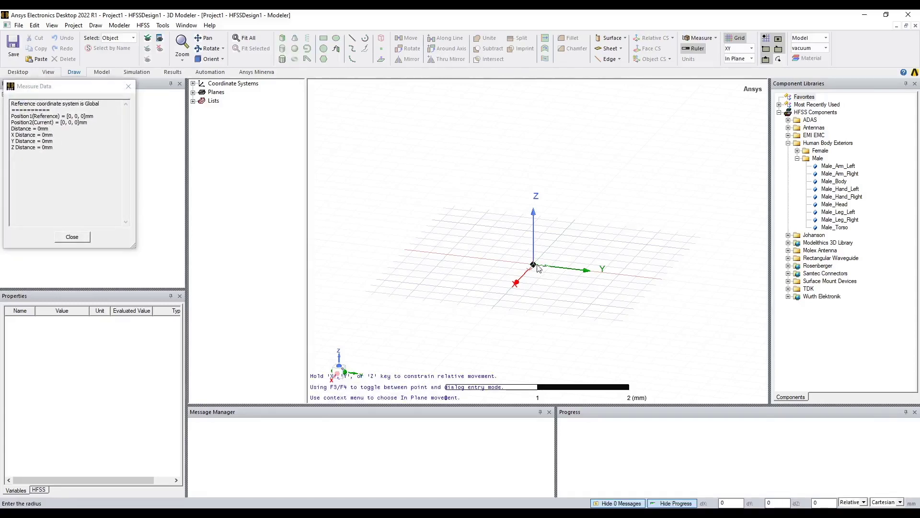
click(558, 268)
click(597, 214)
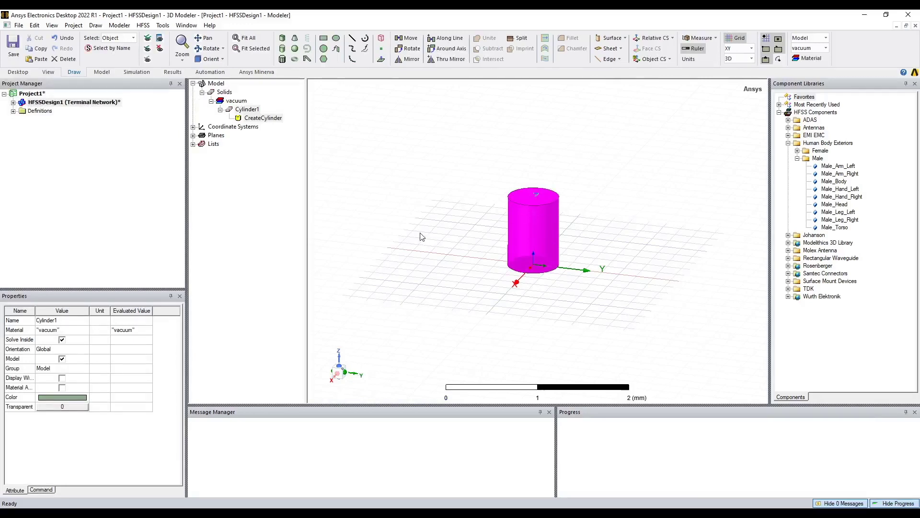
- Set the cylinder's radius to 5 mm
click(255, 120)
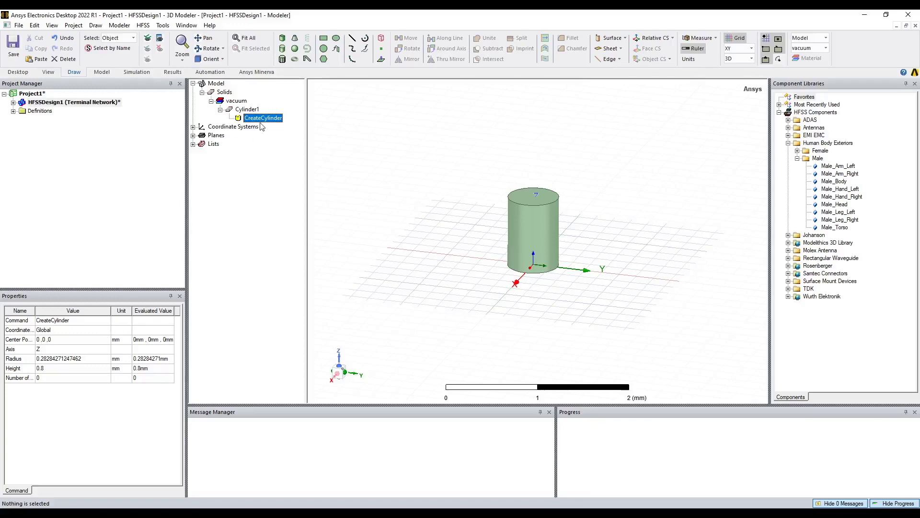
click(69, 359)
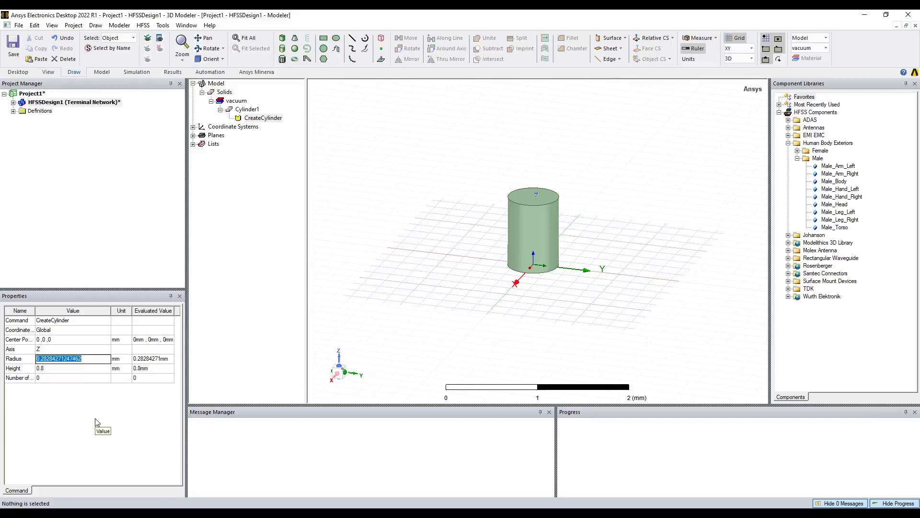
text(5)
key(Tab)
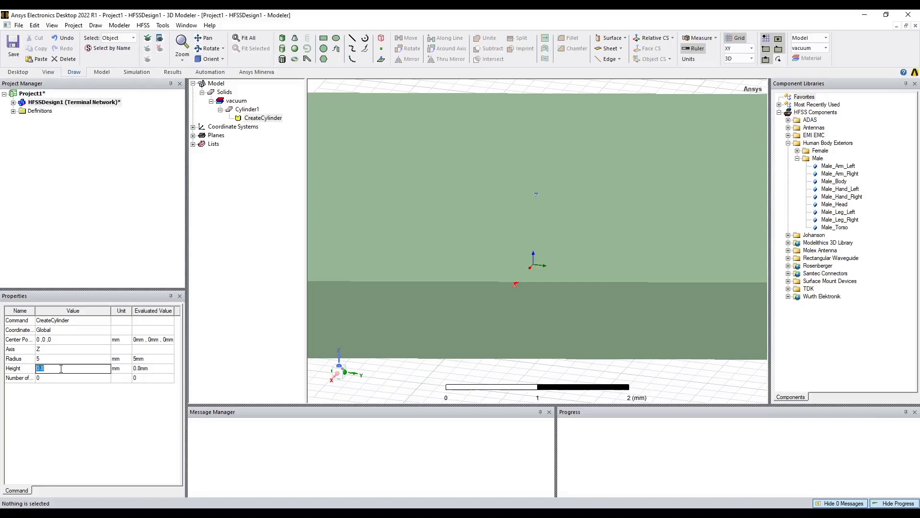
- Set the cylinder's height to dlugosc/2 and define dlugosc as a length variable of 150 mm
text(d)
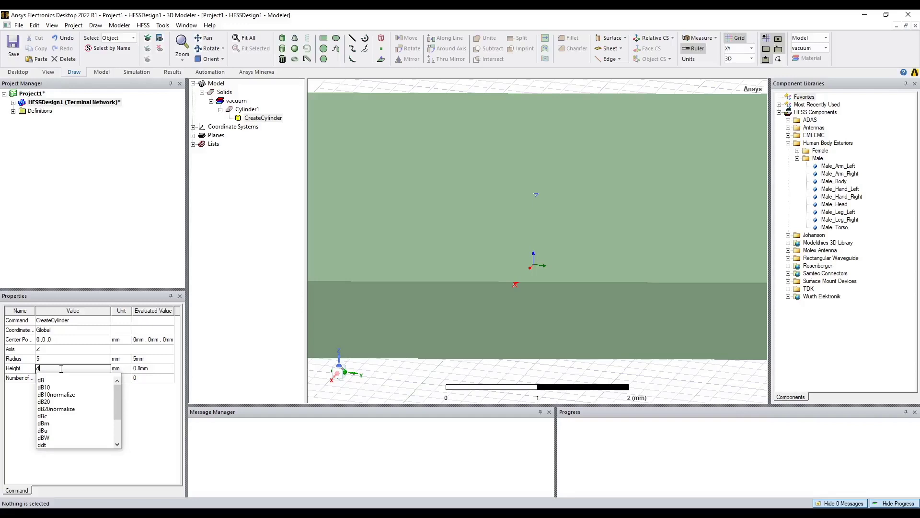
text(lugosc/2)
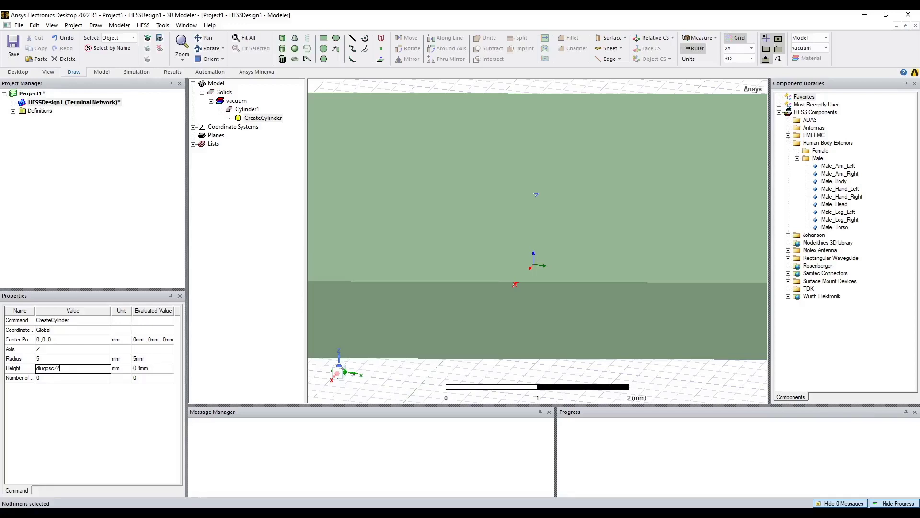
key(Return)
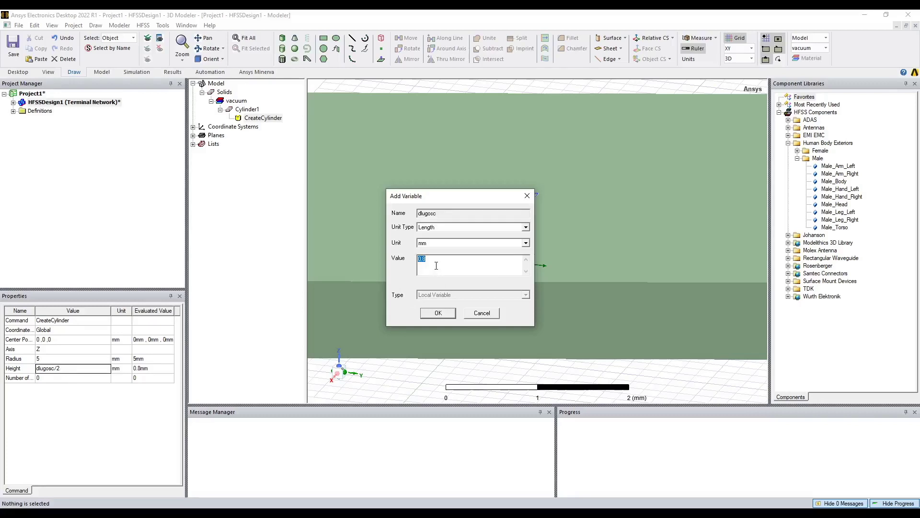
text(150)
click(438, 313)
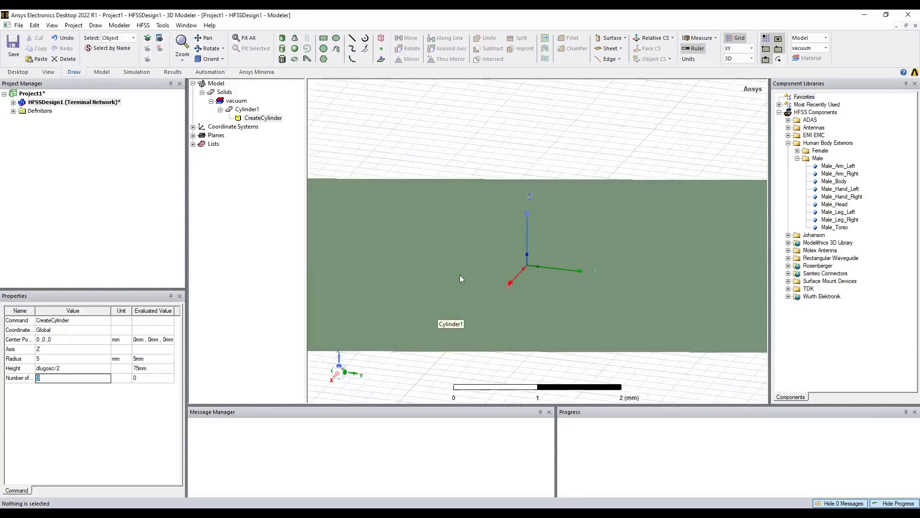
scroll(469, 302, down, 5)
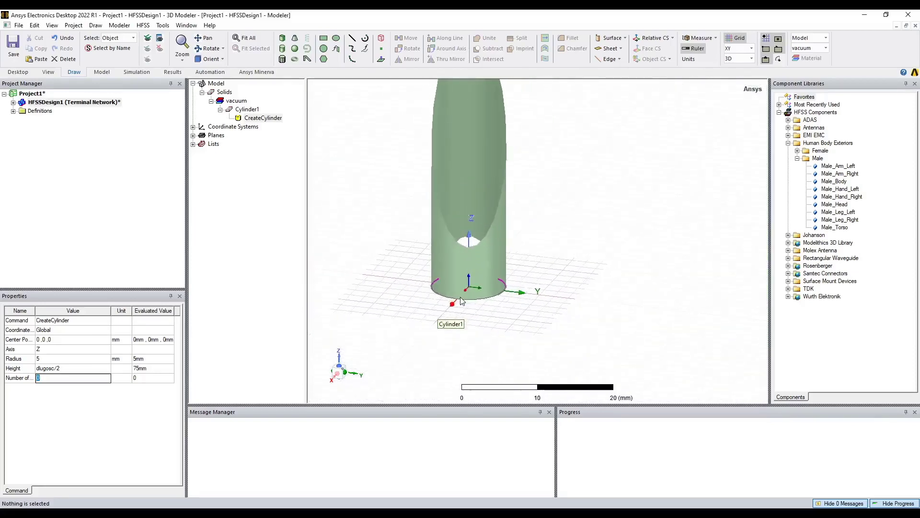
scroll(466, 313, down, 1)
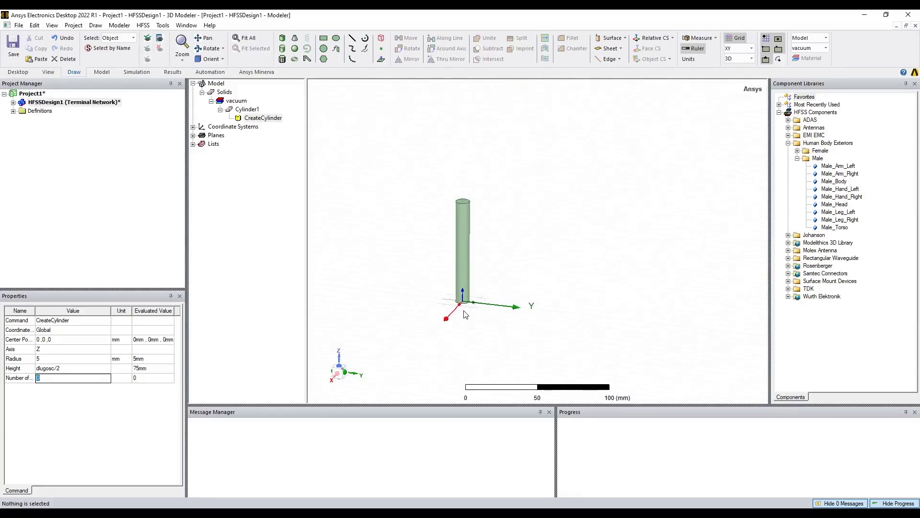
- Duplicate the cylinder by mirroring it through the origin, with the mirror plane's normal along the negative Z axis
click(465, 275)
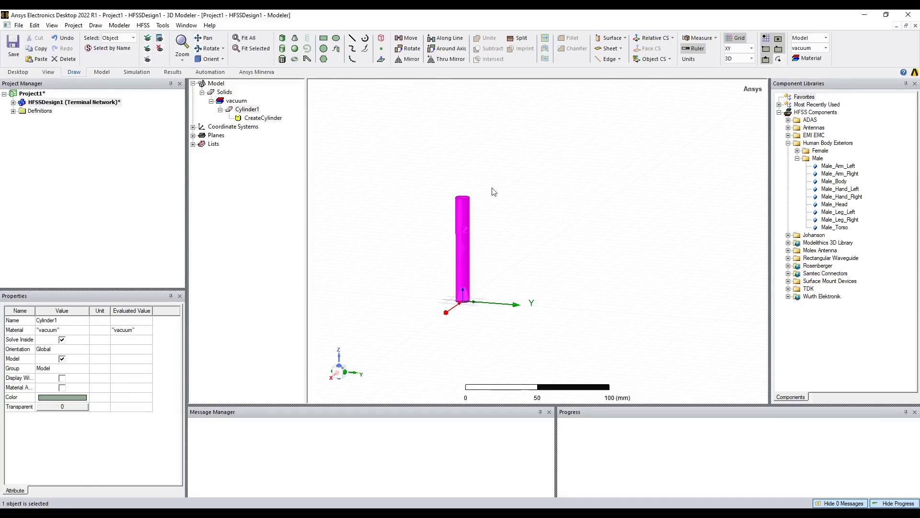
click(450, 60)
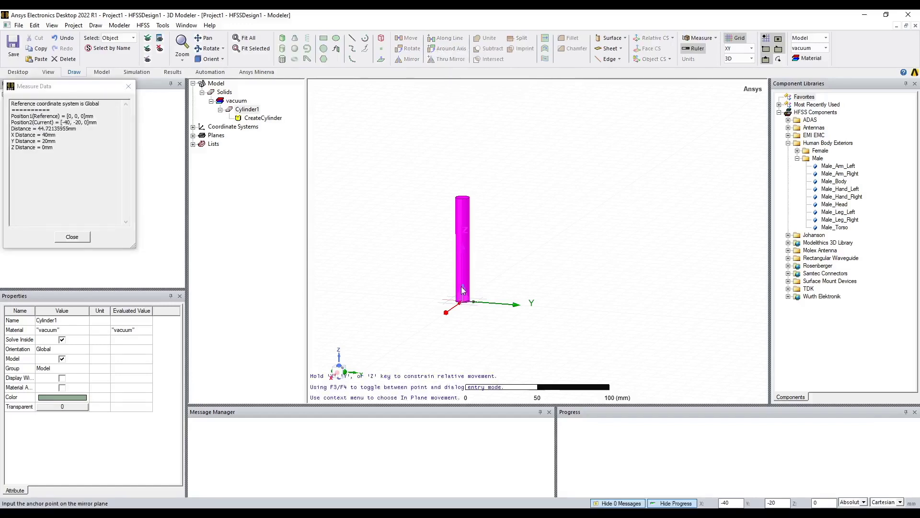
scroll(466, 305, up, 2)
scroll(467, 304, up, 3)
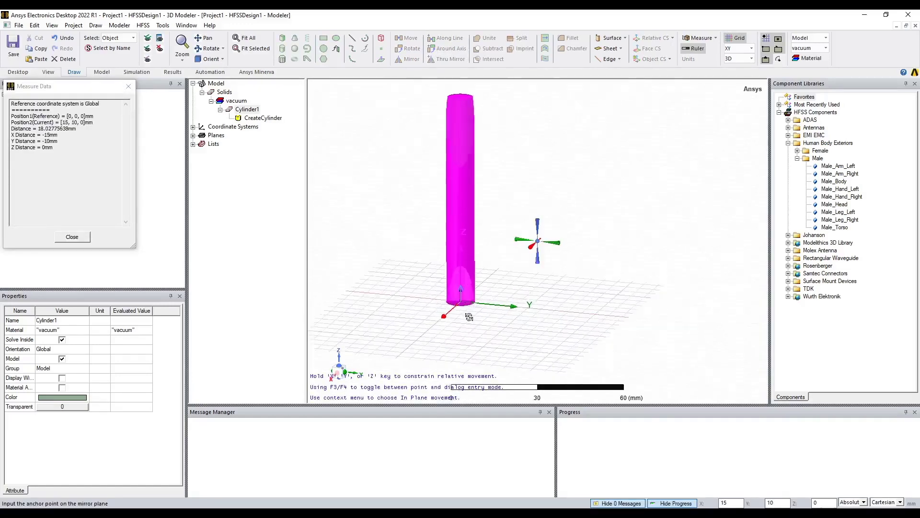
scroll(464, 312, up, 1)
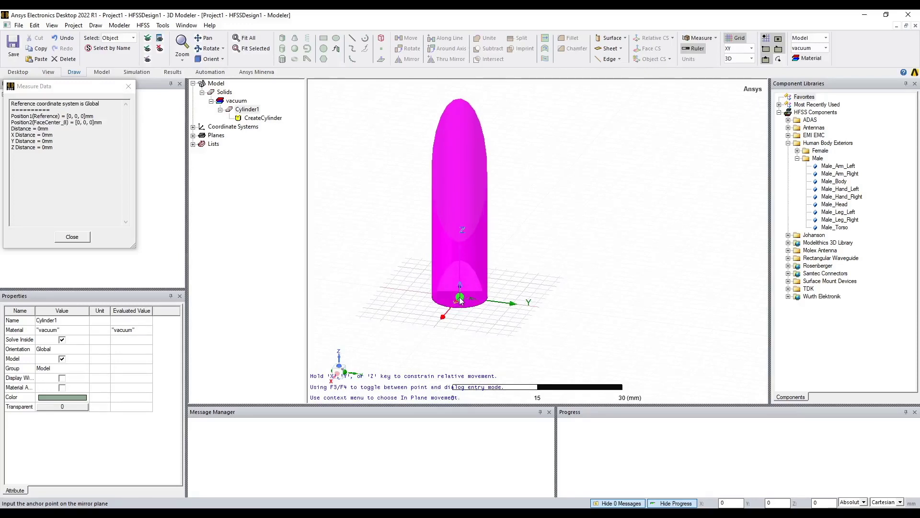
click(459, 298)
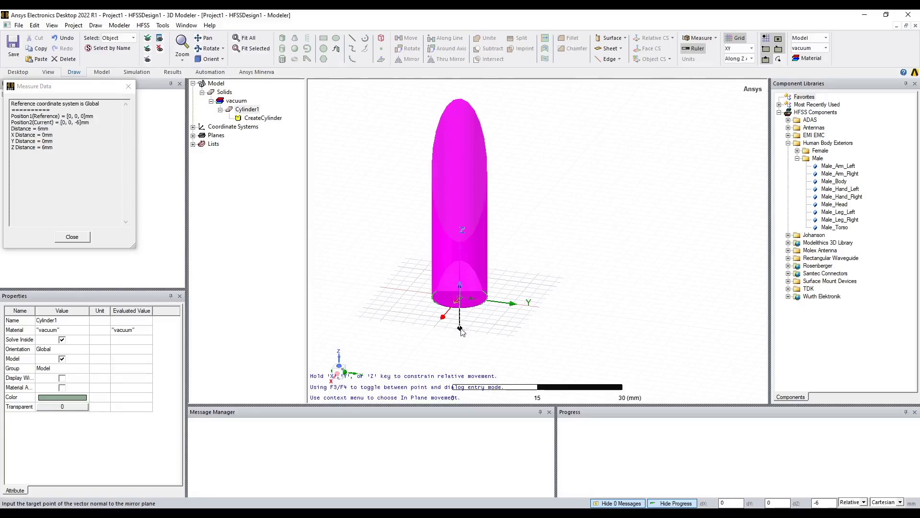
click(465, 334)
scroll(493, 315, down, 5)
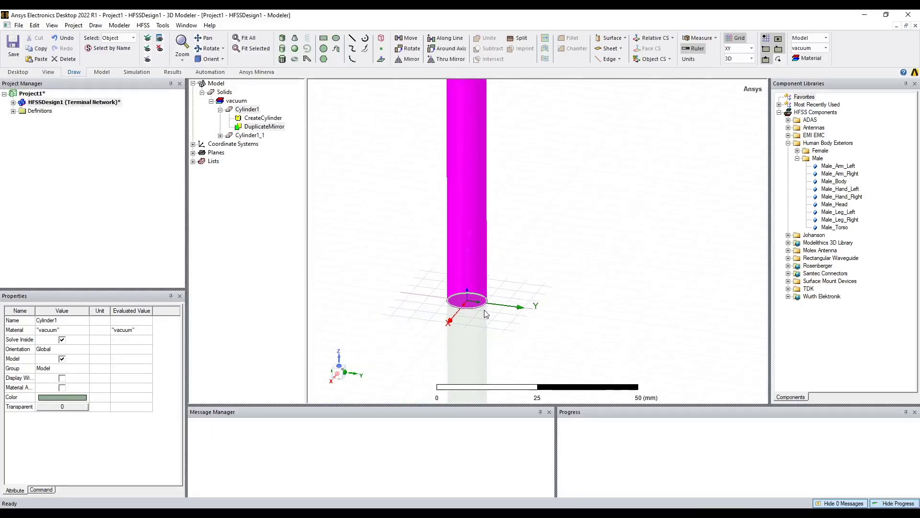
click(531, 279)
scroll(500, 263, down, 2)
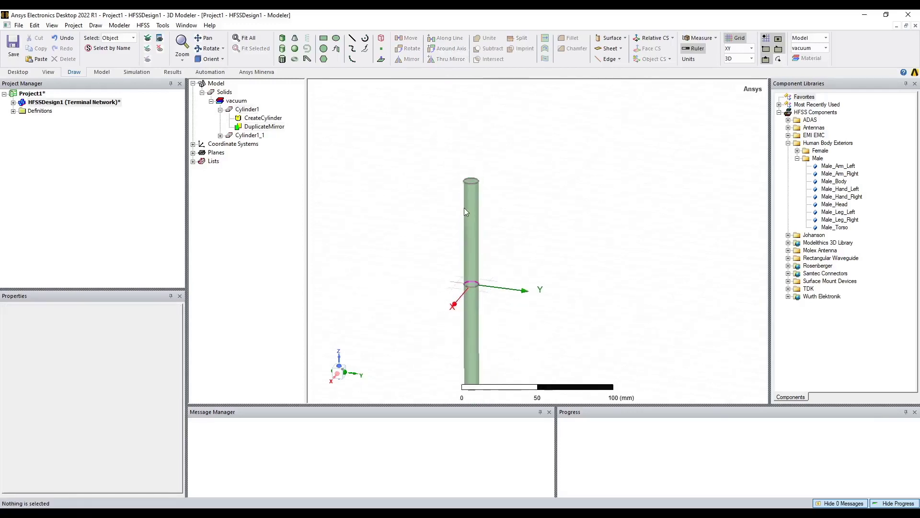
- Assign the copper material to both the upper and the lower cylinder
alt+drag(525, 269, 536, 242)
alt+drag(377, 173, 430, 255)
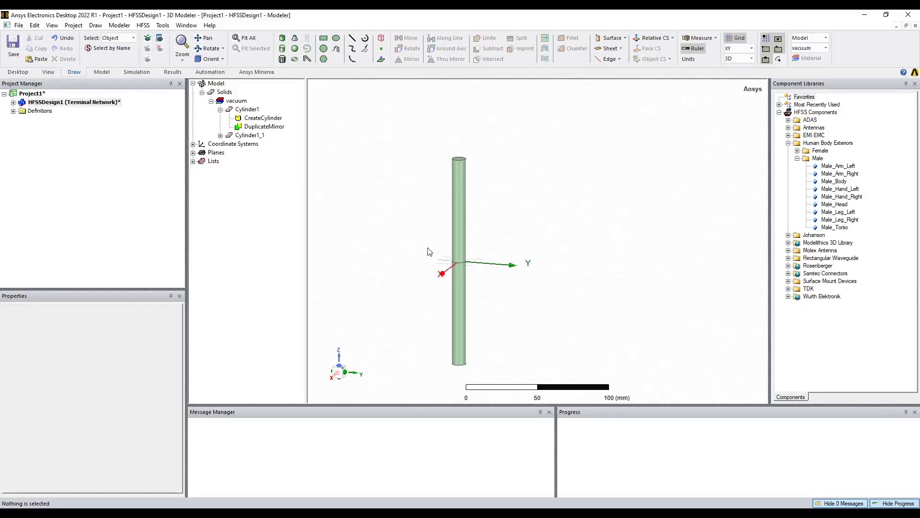
click(235, 102)
click(462, 212)
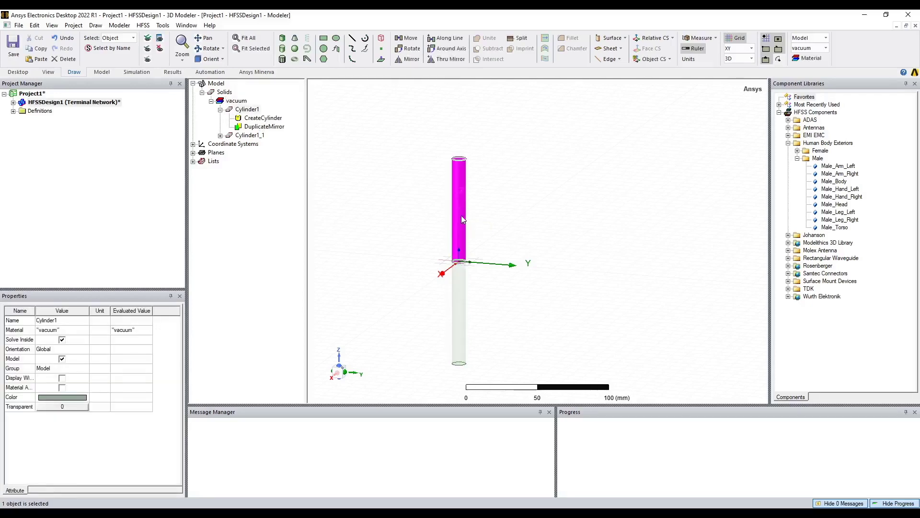
ctrl+click(461, 302)
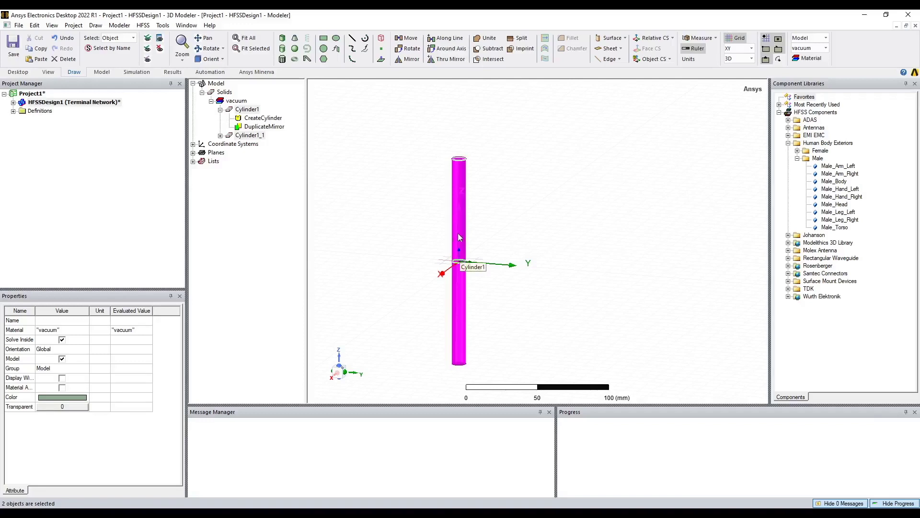
right_click(460, 283)
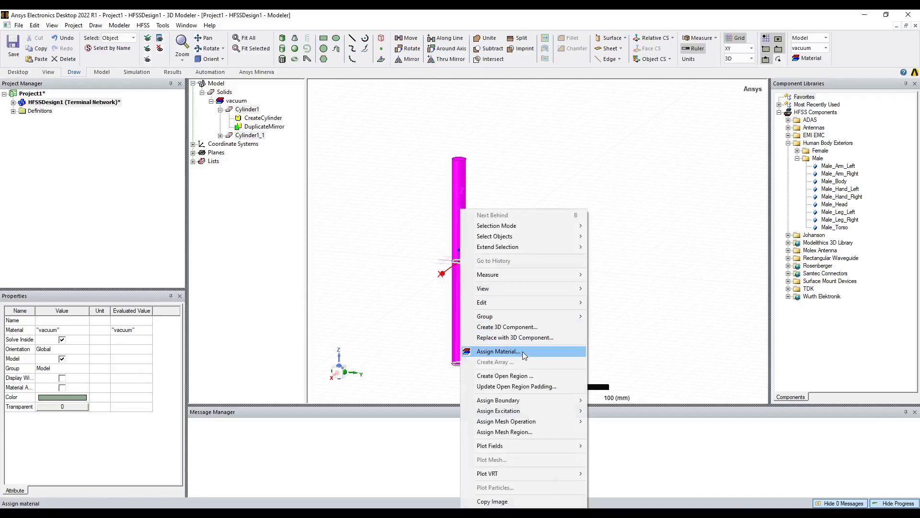
click(498, 351)
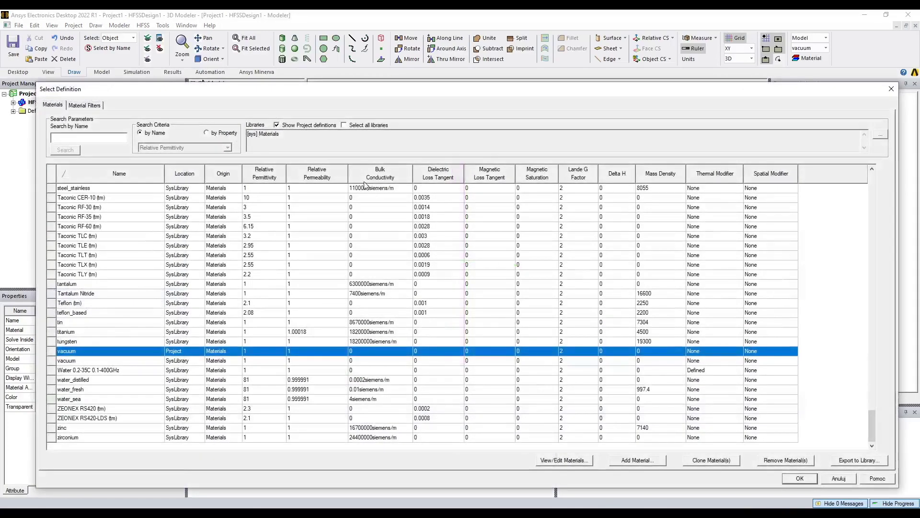
click(123, 138)
text(co)
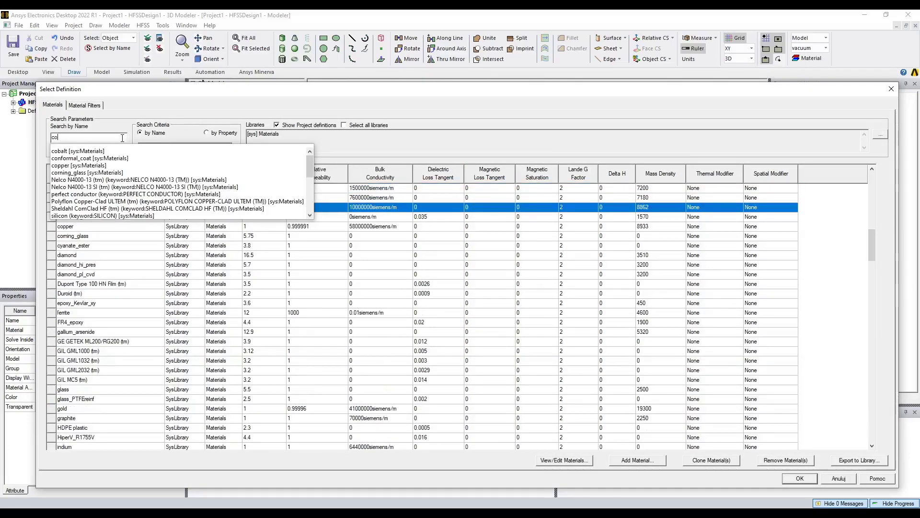
text(pper)
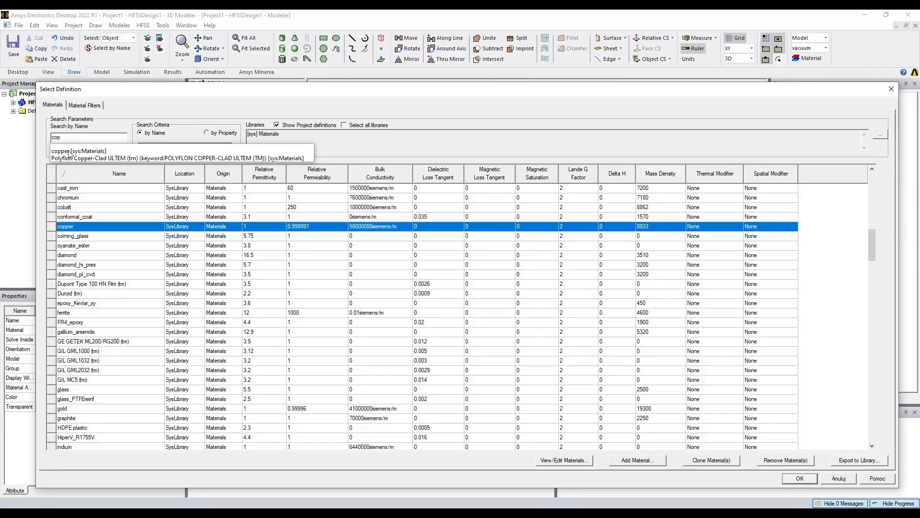
click(71, 151)
click(72, 188)
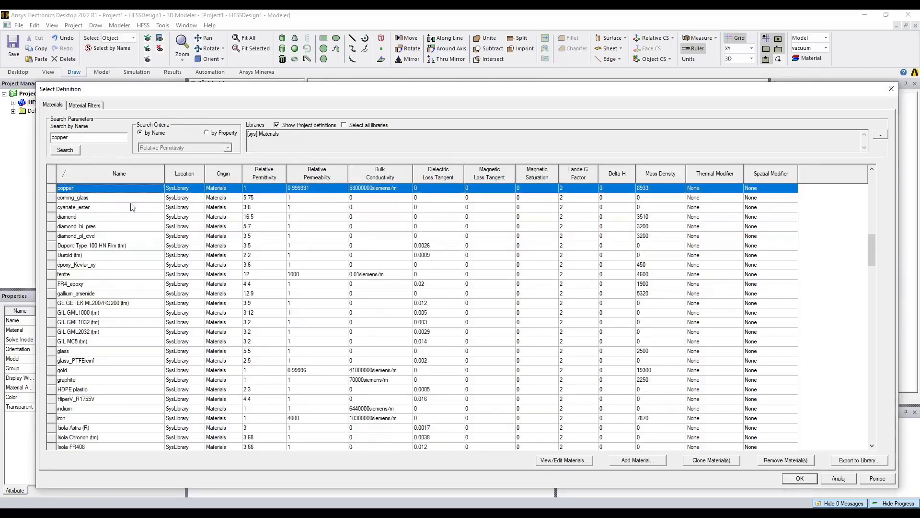
click(801, 481)
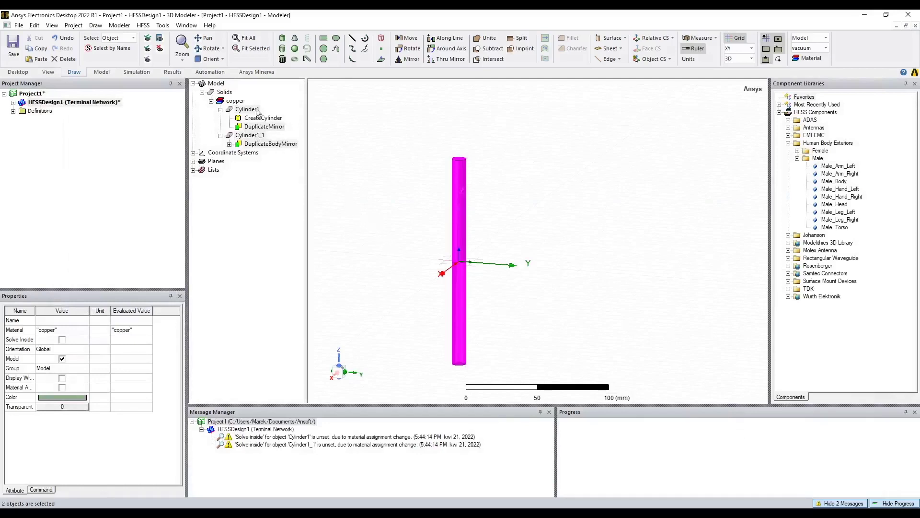
- Collapse the operation histories of both copper cylinders in the model tree
click(236, 101)
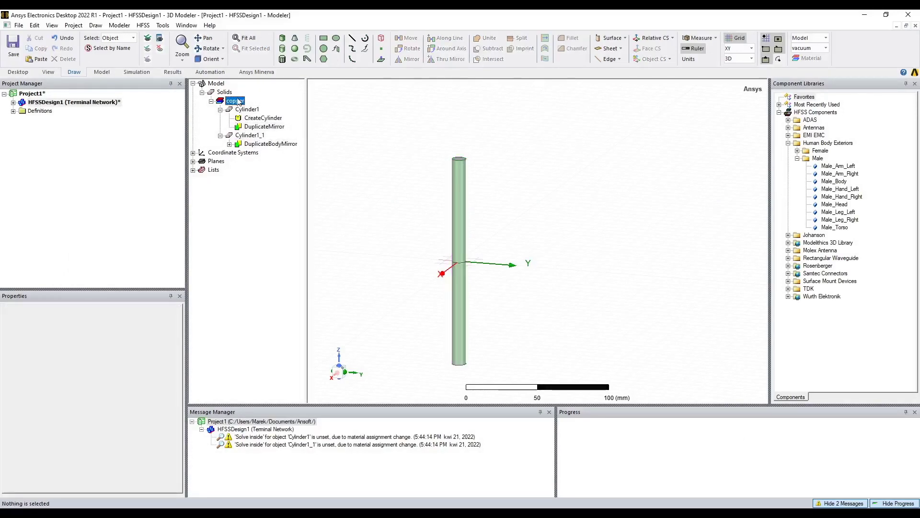
click(221, 109)
click(221, 118)
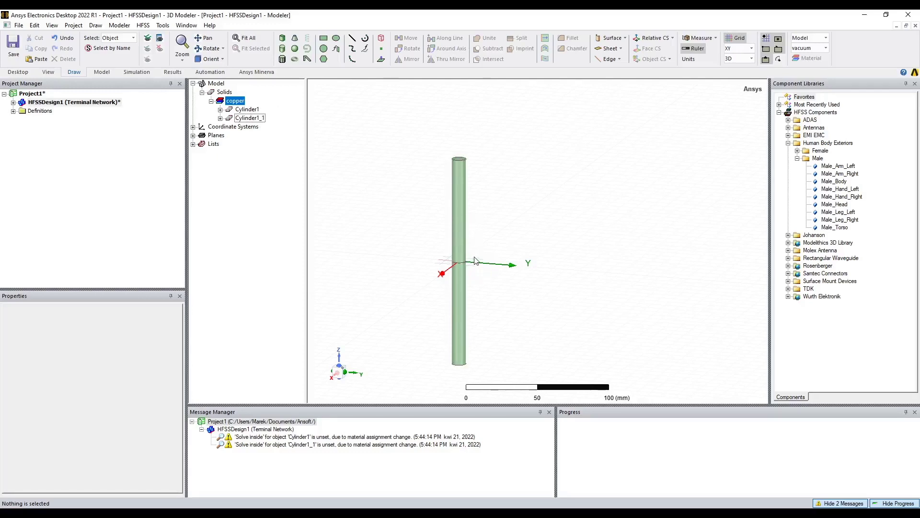
- Set the upper cylinder's centre position to 0, 0, 0.5 mm to open a gap between the dipole arms
scroll(465, 249, up, 3)
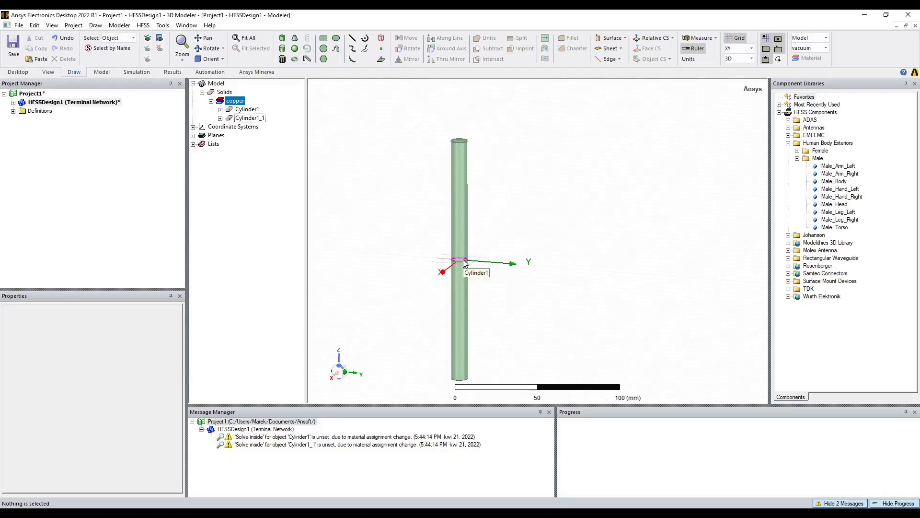
scroll(464, 263, up, 2)
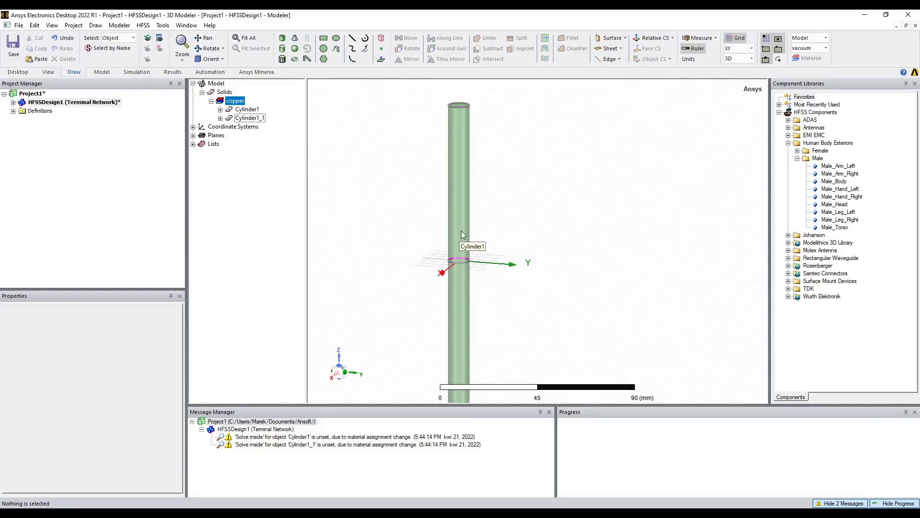
click(220, 109)
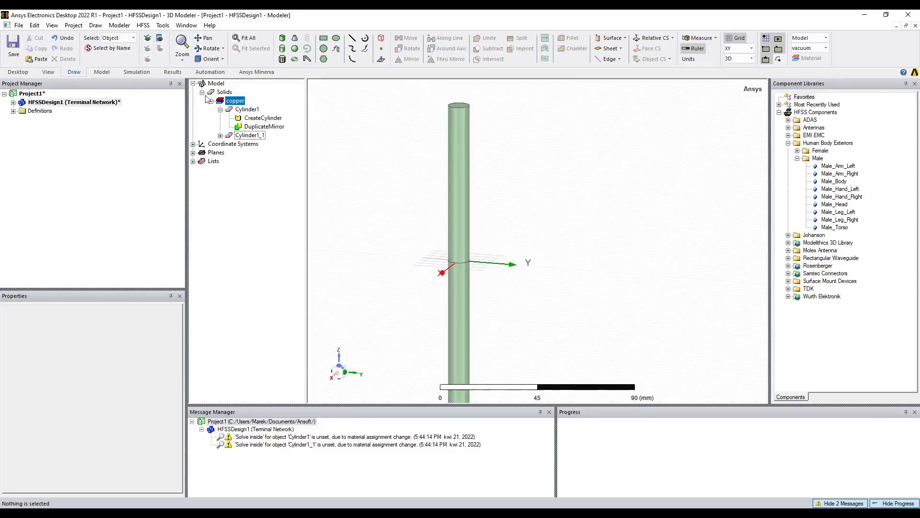
click(263, 119)
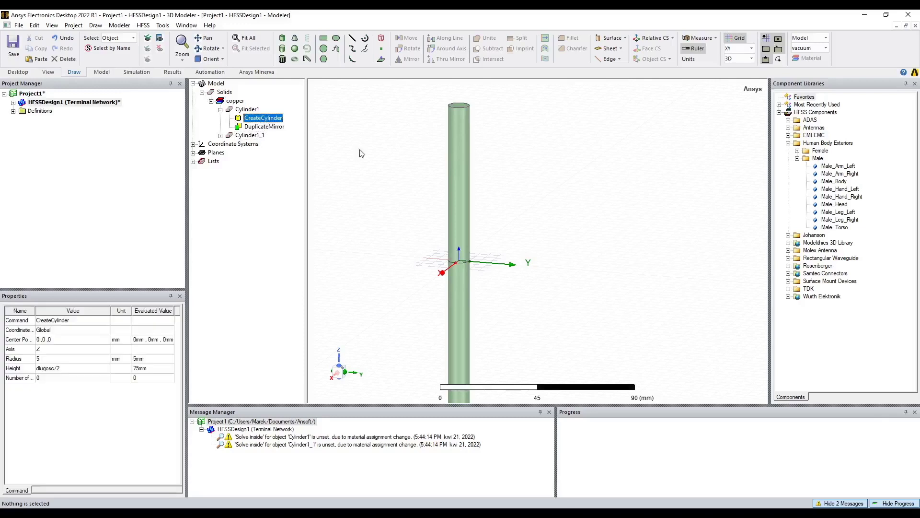
click(52, 340)
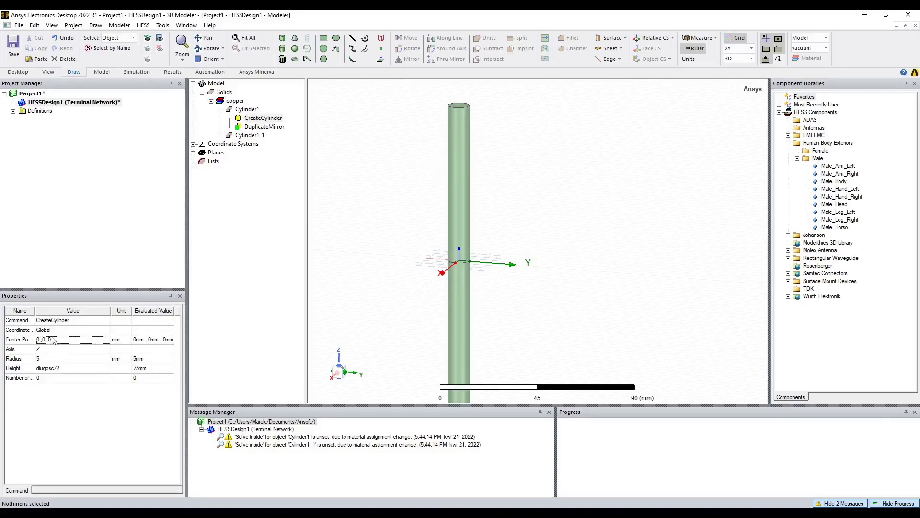
click(67, 340)
click(75, 339)
key(Return)
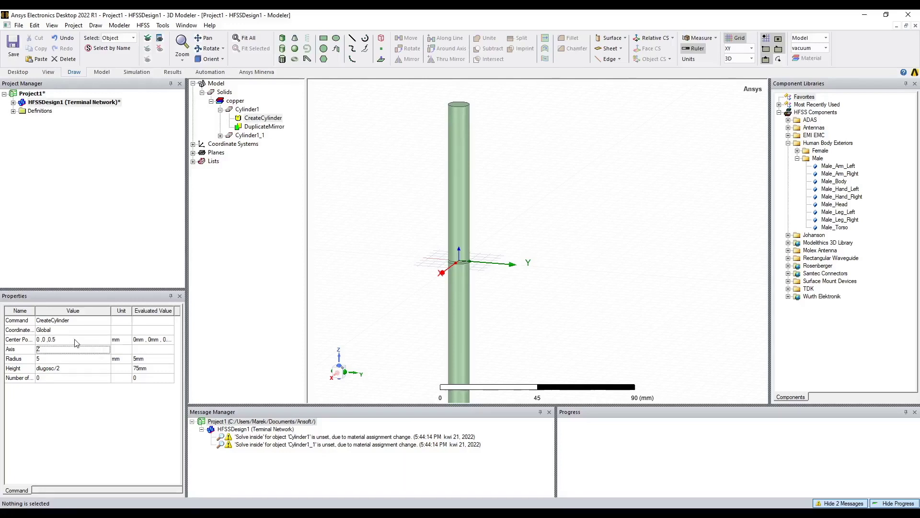
- Draw a rectangle on the YZ plane filling the gap between the cylinders, about 10 mm wide and 1 mm high
scroll(445, 249, up, 3)
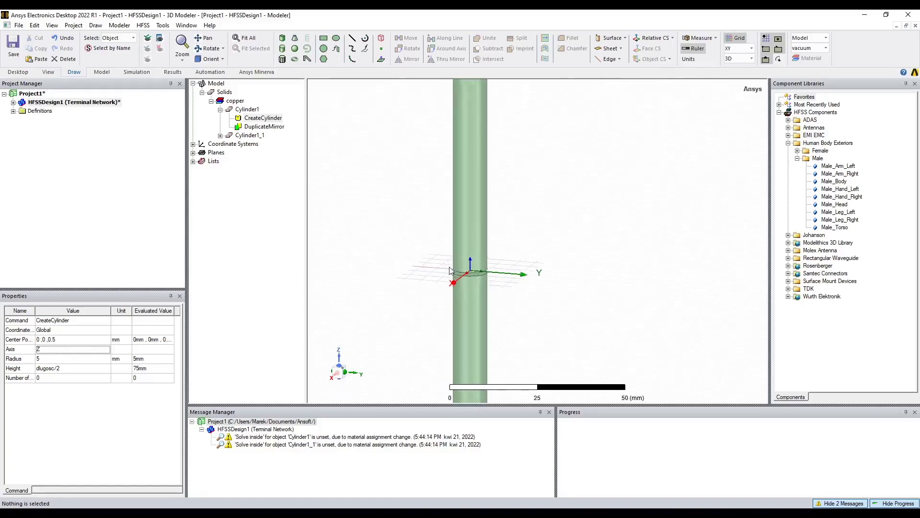
alt+drag(499, 294, 524, 270)
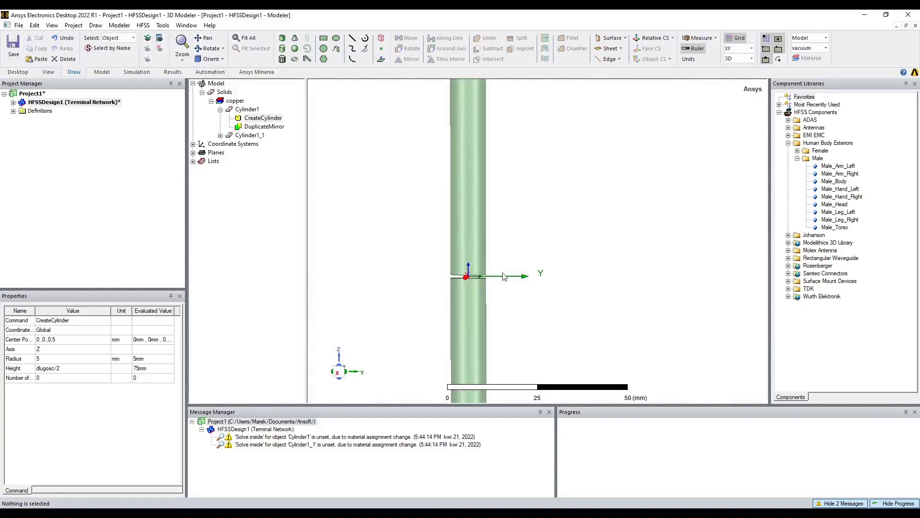
scroll(458, 283, up, 4)
scroll(458, 283, up, 2)
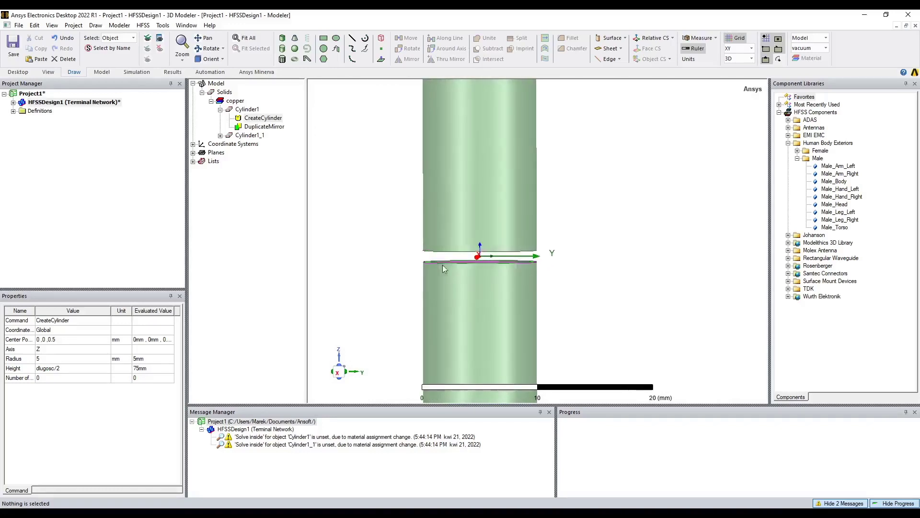
scroll(501, 263, up, 2)
alt+drag(499, 264, 479, 261)
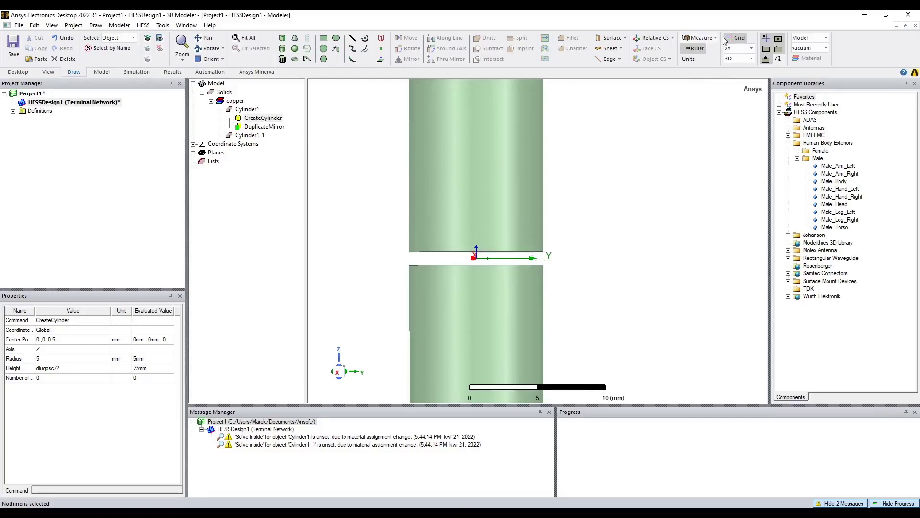
click(742, 51)
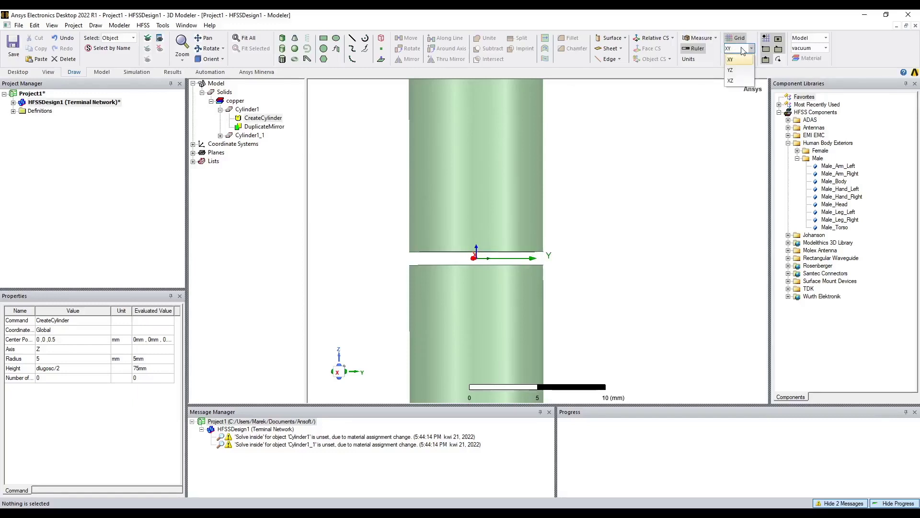
click(741, 71)
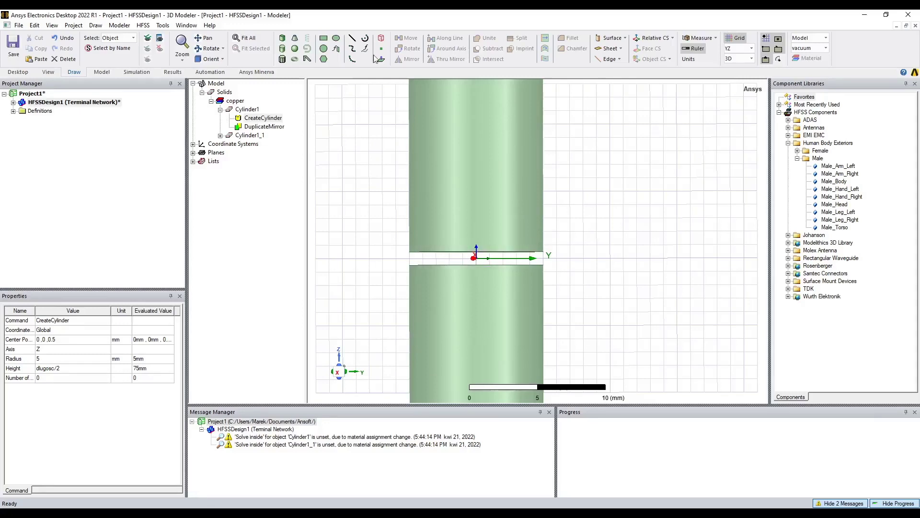
click(323, 40)
click(410, 253)
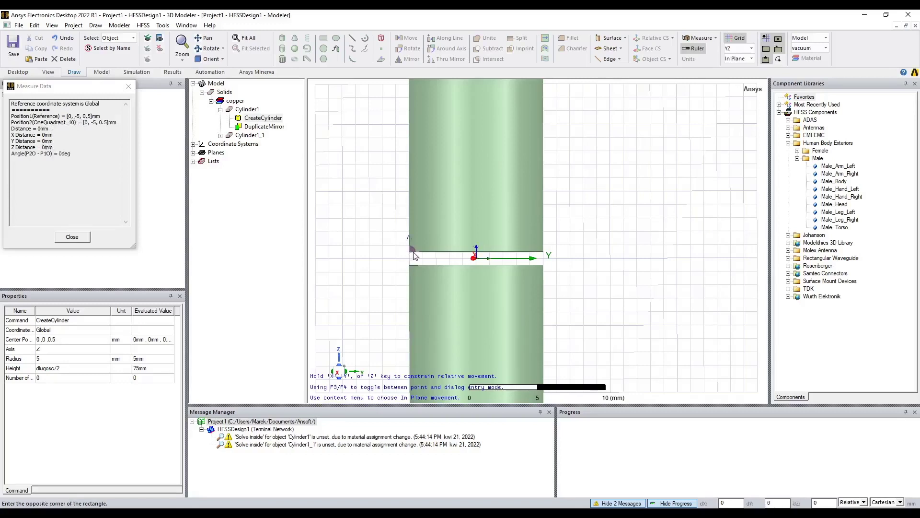
click(542, 267)
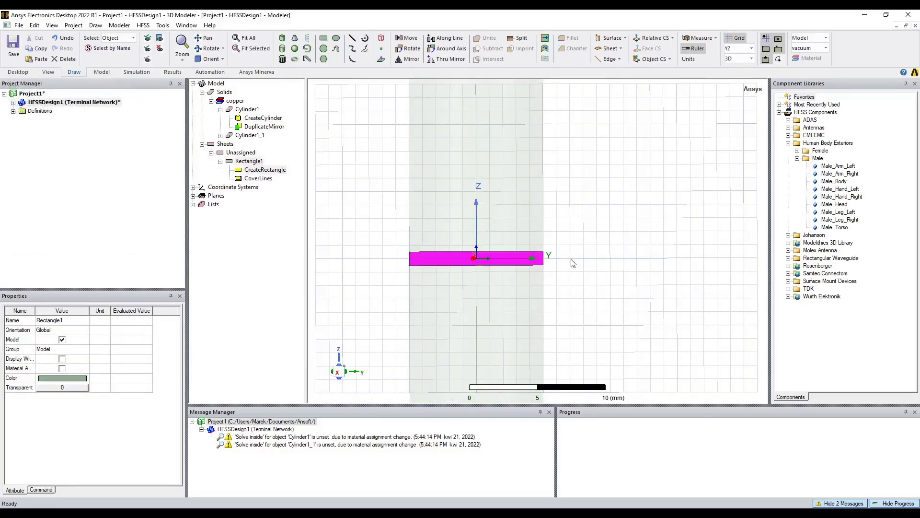
click(581, 266)
- Change the colour of both copper cylinders to orange (RGB 255, 128, 64)
alt+drag(568, 274, 484, 187)
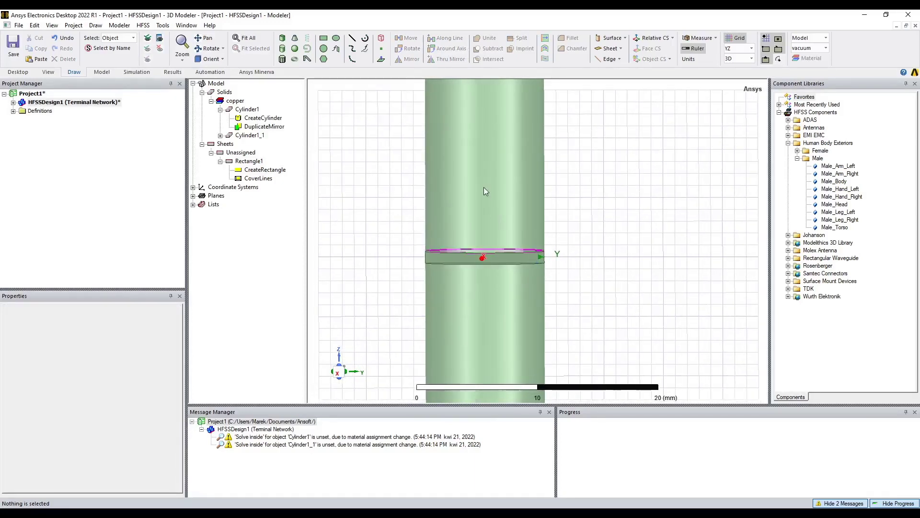
click(484, 187)
ctrl+click(470, 321)
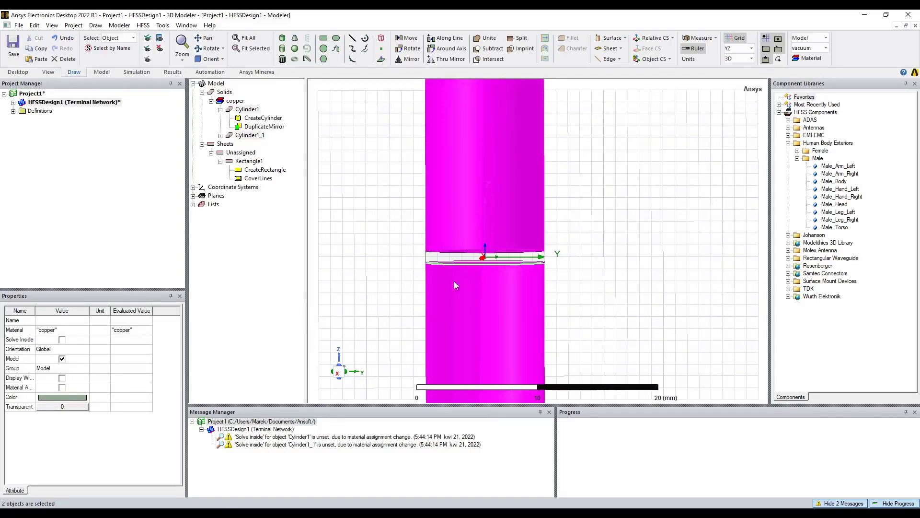
click(55, 397)
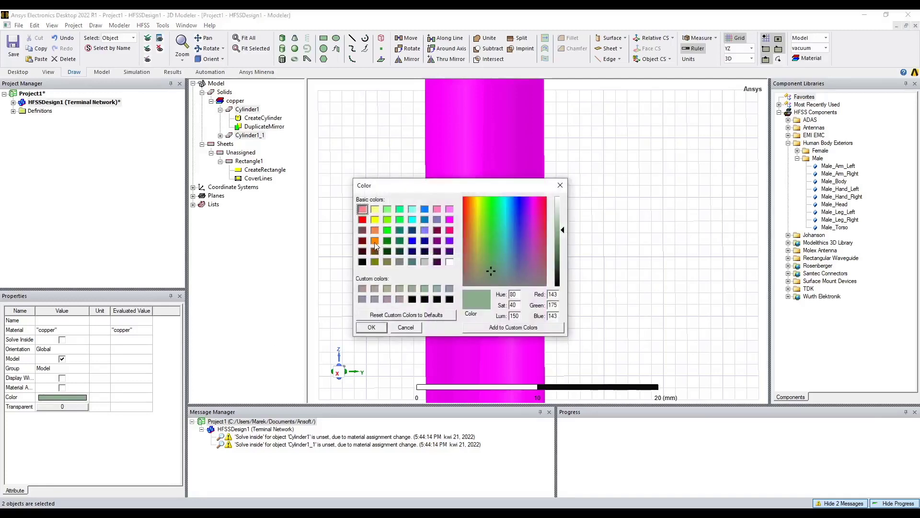
click(377, 230)
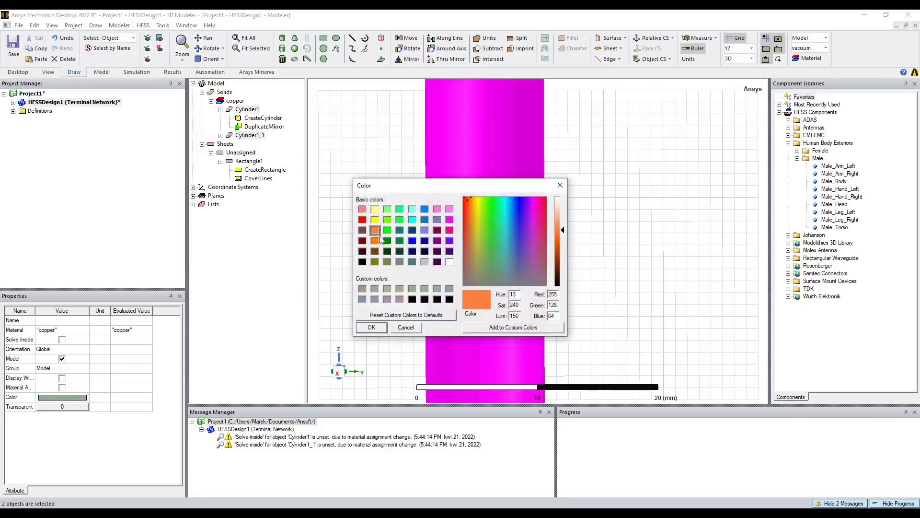
click(373, 328)
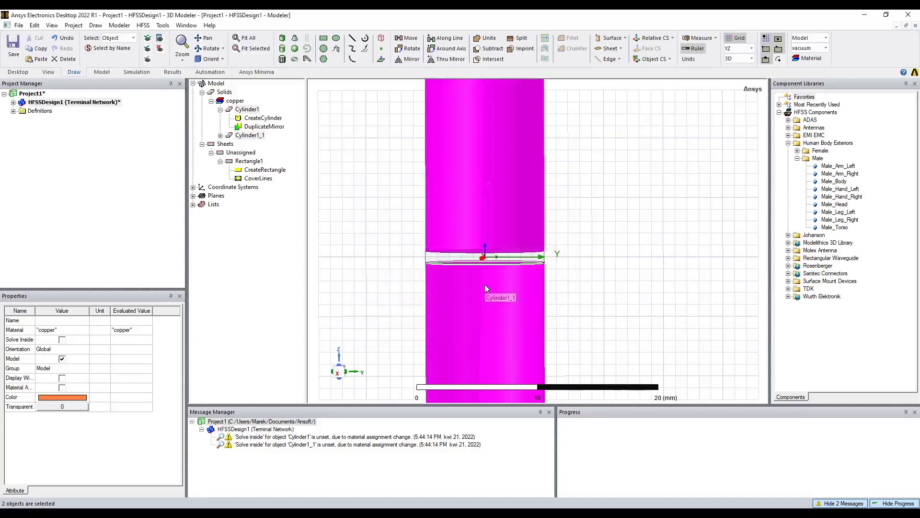
click(616, 244)
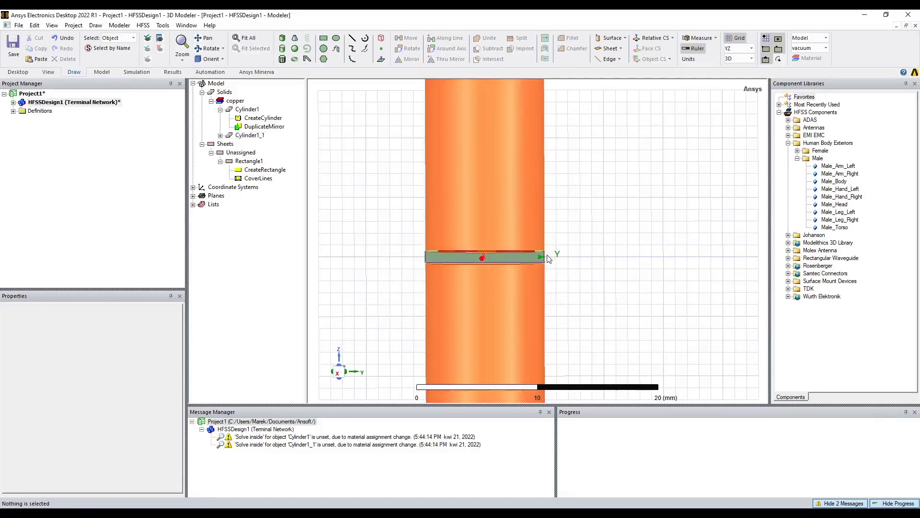
- Assign a lumped port named 1 to the gap rectangle, using the lower cylinder, Cylinder1_1, as the reference conductor
click(531, 260)
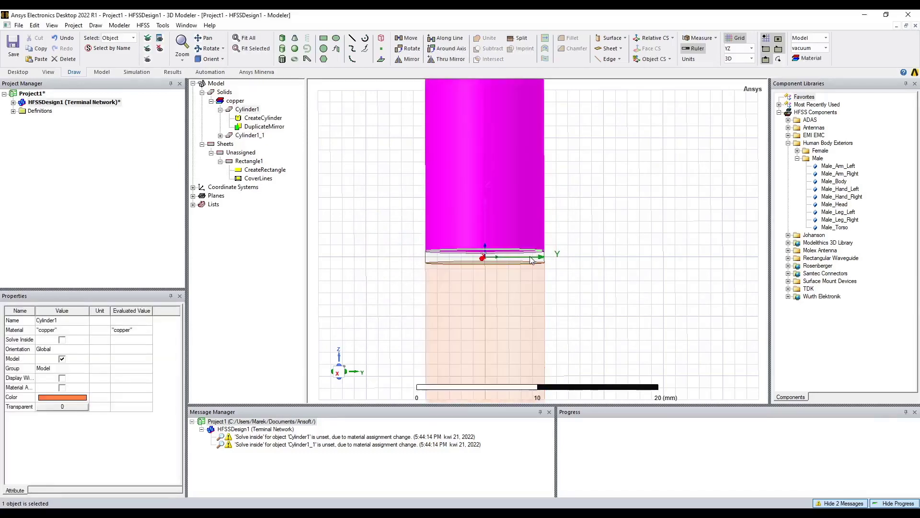
scroll(541, 262, up, 2)
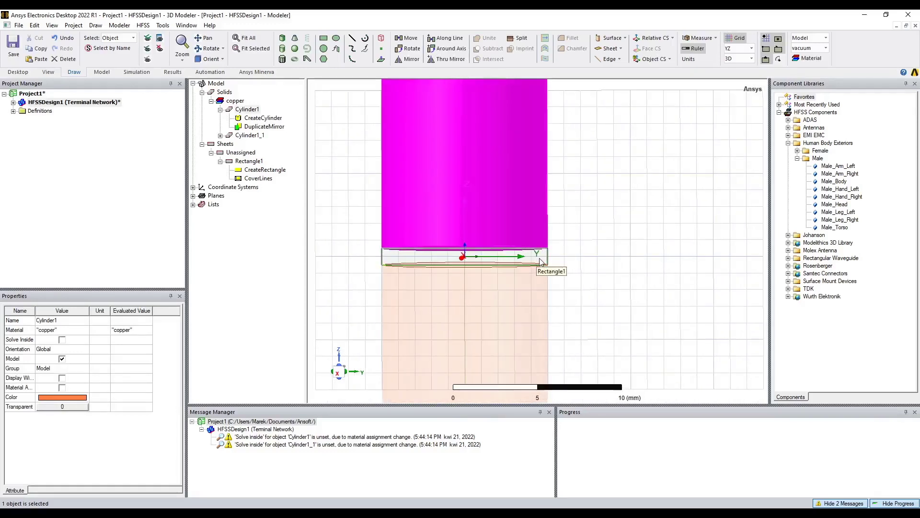
click(542, 262)
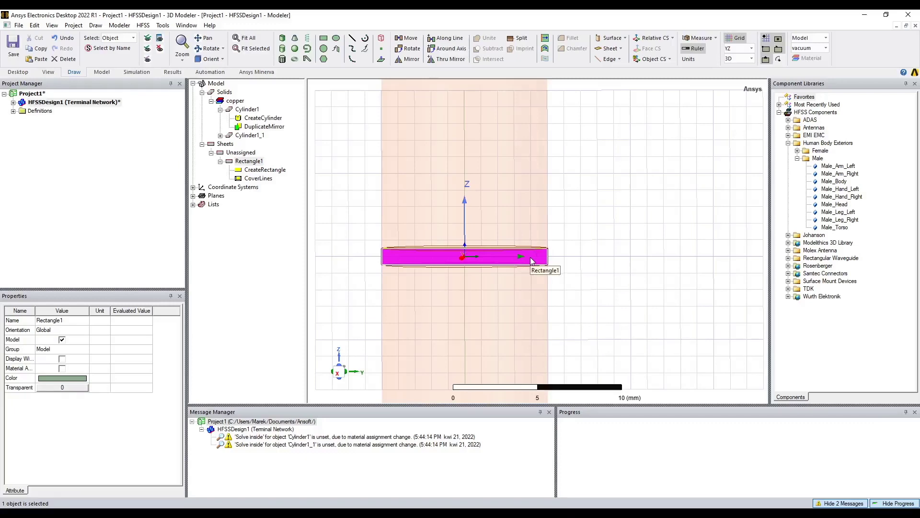
right_click(531, 260)
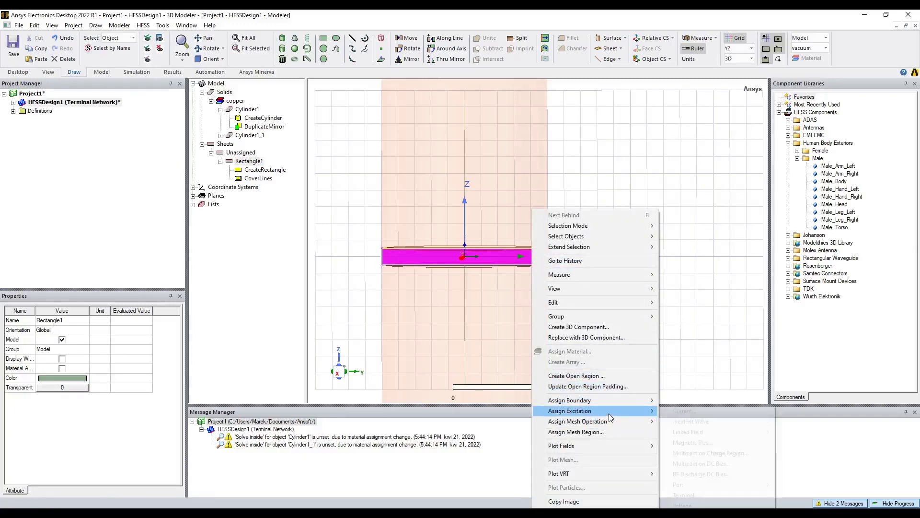
mouse_move(609, 413)
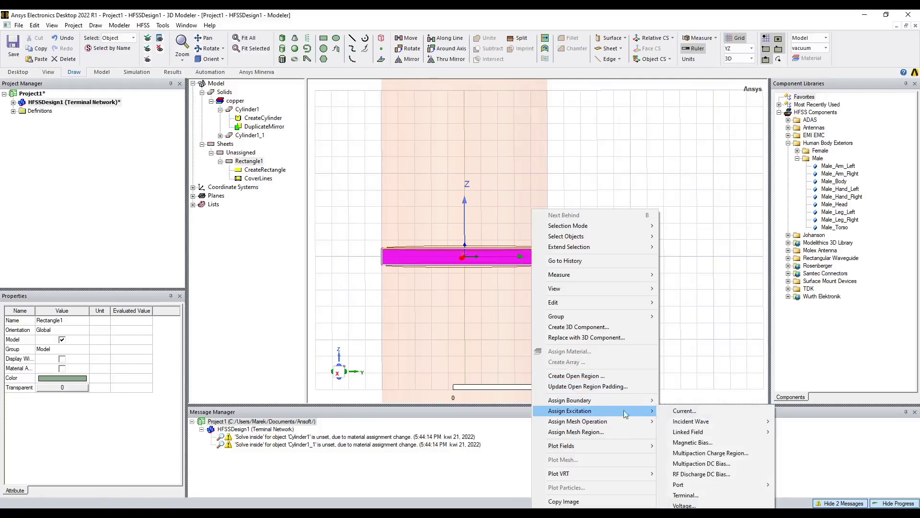
mouse_move(756, 484)
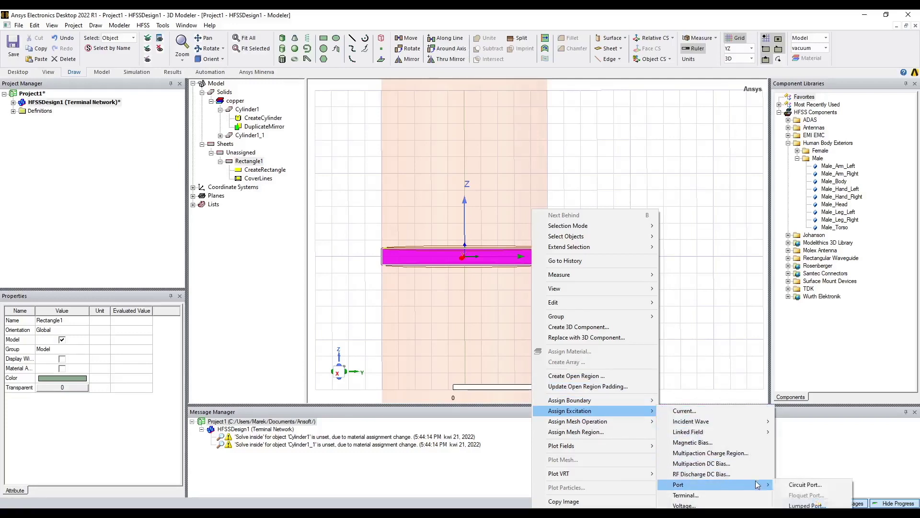
click(808, 506)
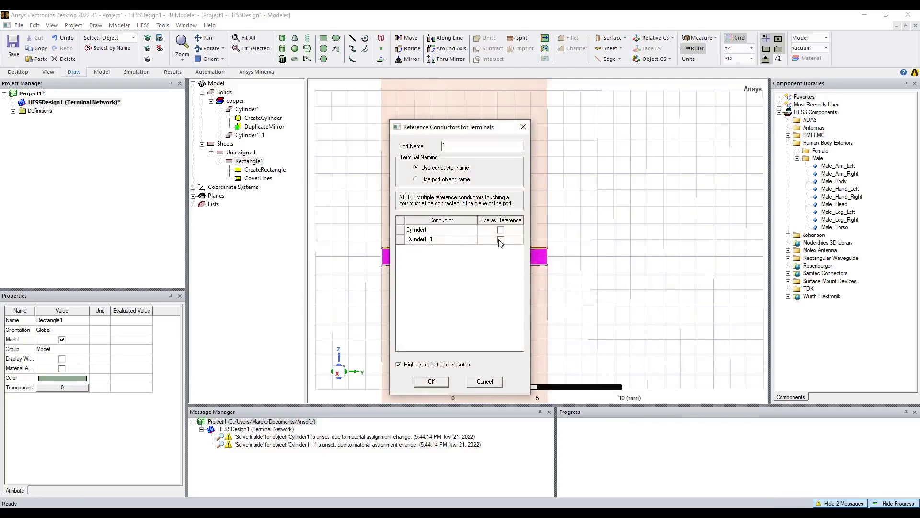
click(499, 241)
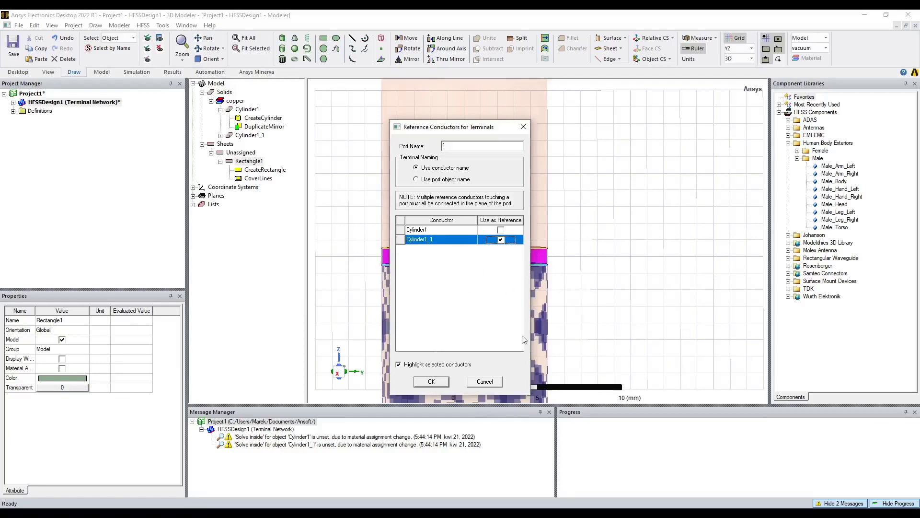
click(429, 382)
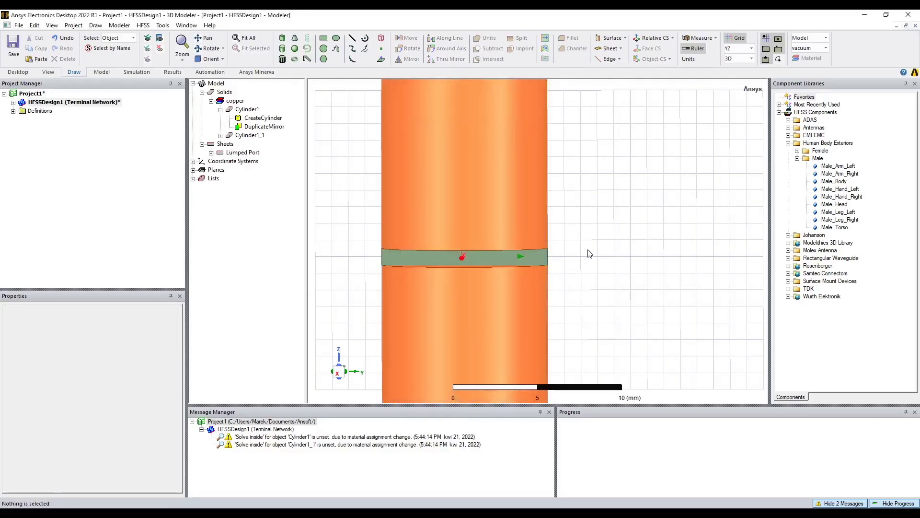
- Set the drawing plane back to XY with the whole dipole in view
scroll(575, 249, down, 2)
scroll(521, 251, down, 5)
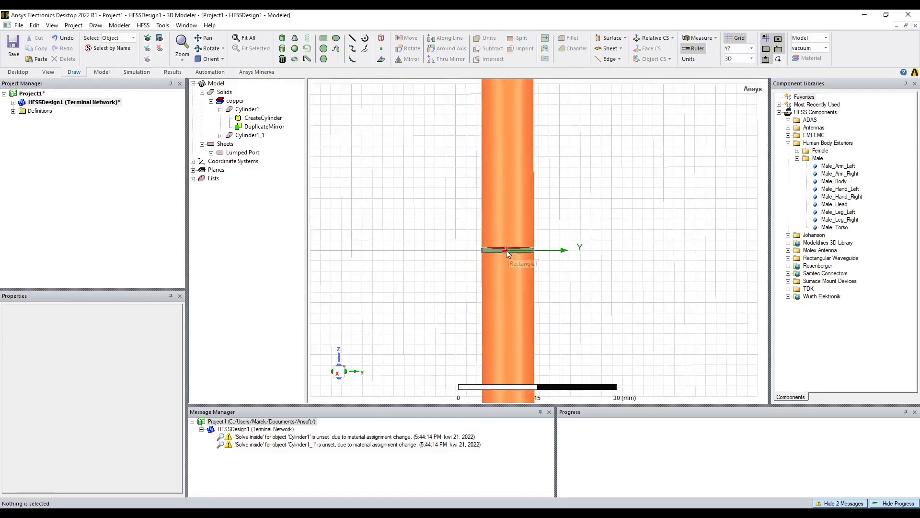
alt+drag(531, 265, 532, 280)
click(739, 49)
click(736, 56)
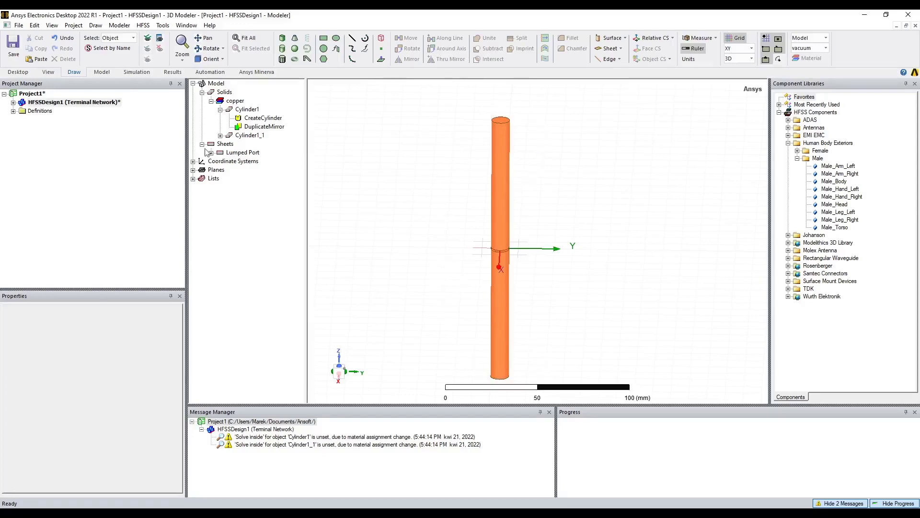
- Add an advanced solution setup to the design's analysis with a single solution frequency of 1 GHz
double_click(22, 102)
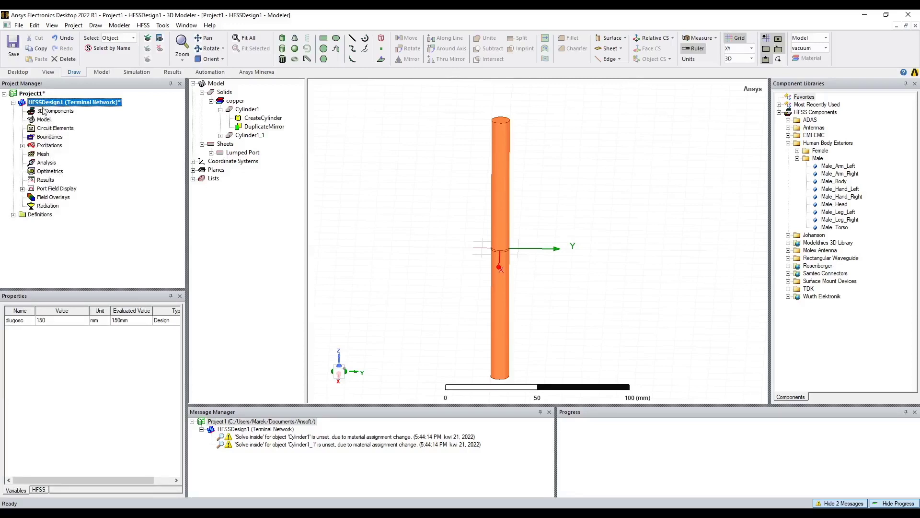
click(46, 163)
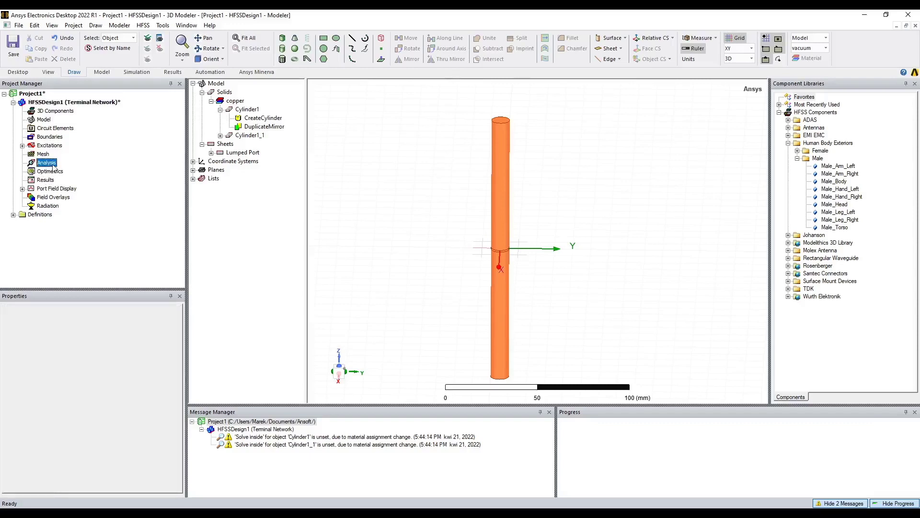
right_click(50, 166)
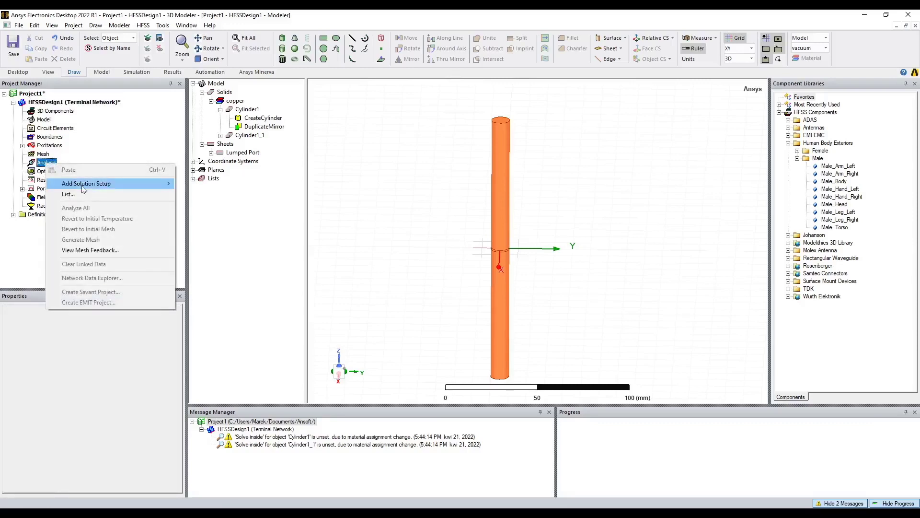
mouse_move(88, 186)
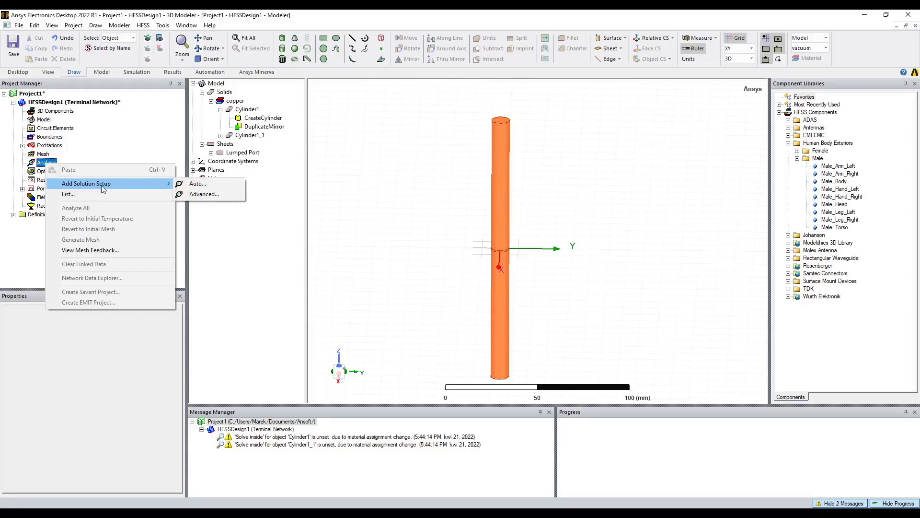
click(203, 195)
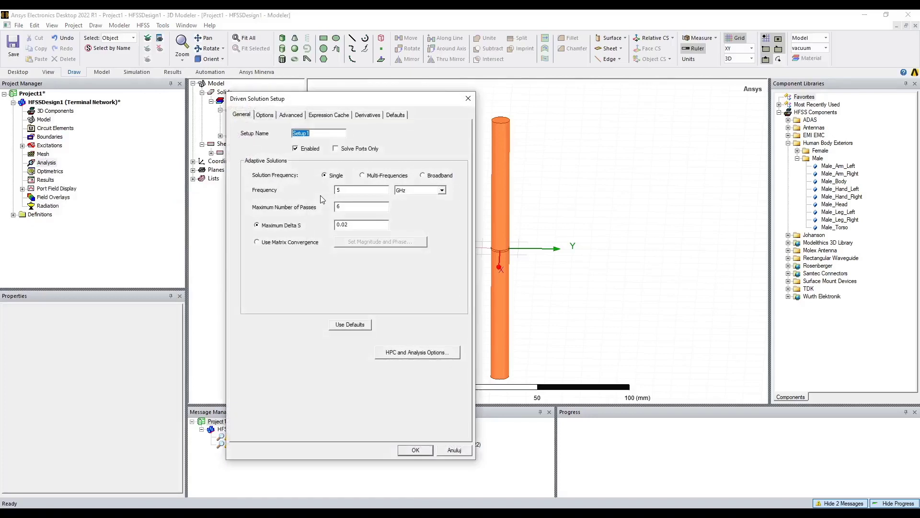
double_click(351, 190)
text(1)
click(422, 453)
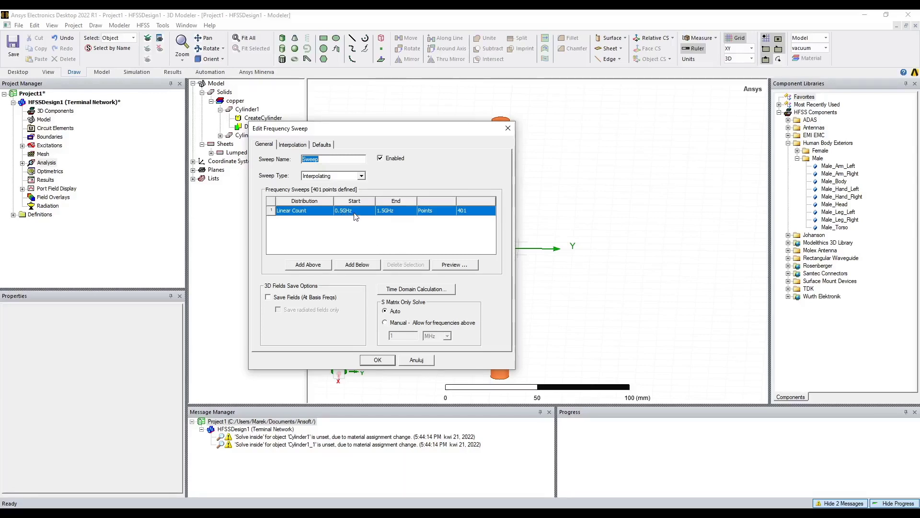
- Accept the interpolating frequency sweep from 0.5 to 1.5 GHz with 401 points and expand Setup1 under Analysis
click(381, 364)
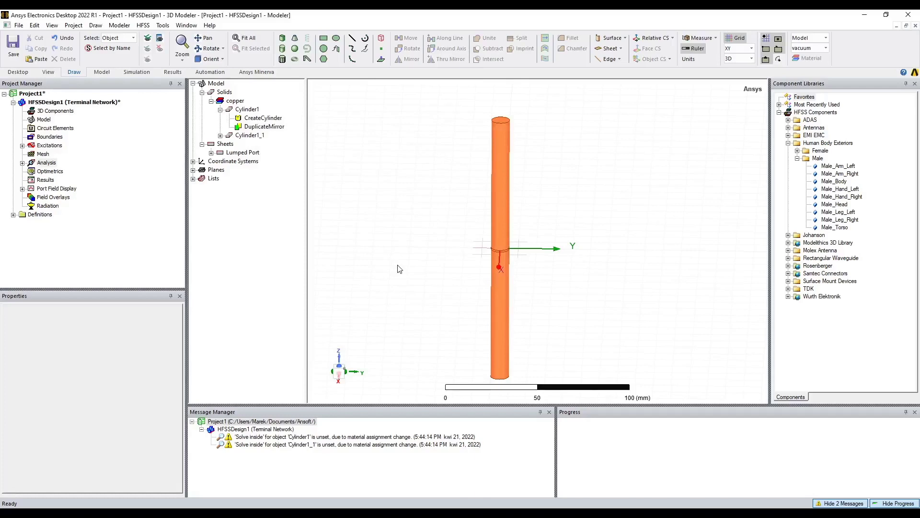
scroll(375, 226, down, 2)
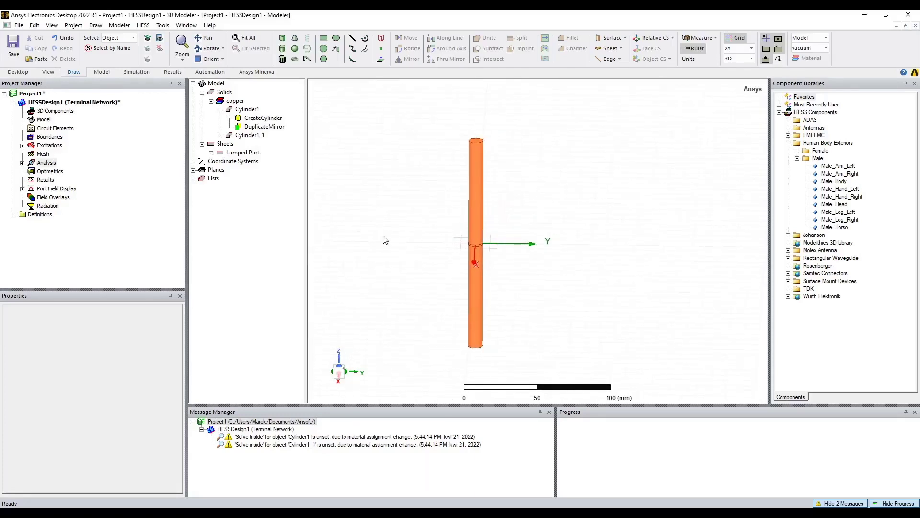
click(22, 163)
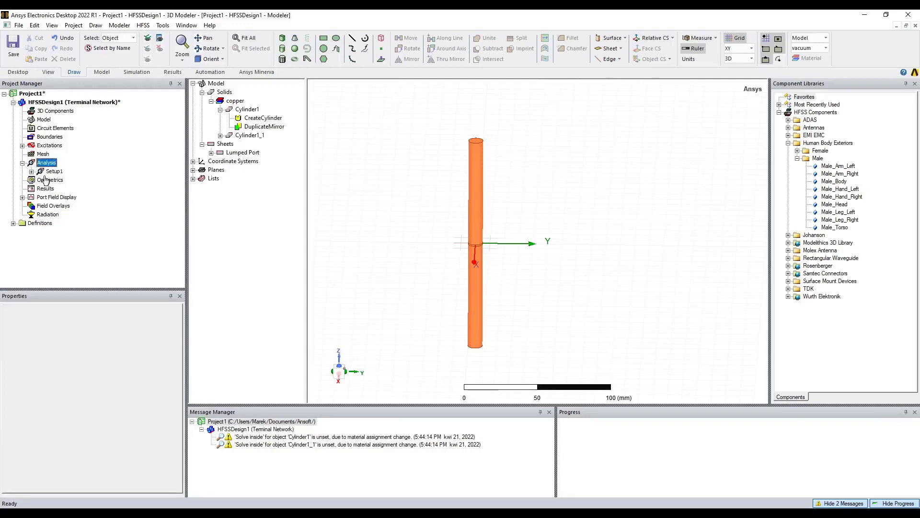
click(31, 171)
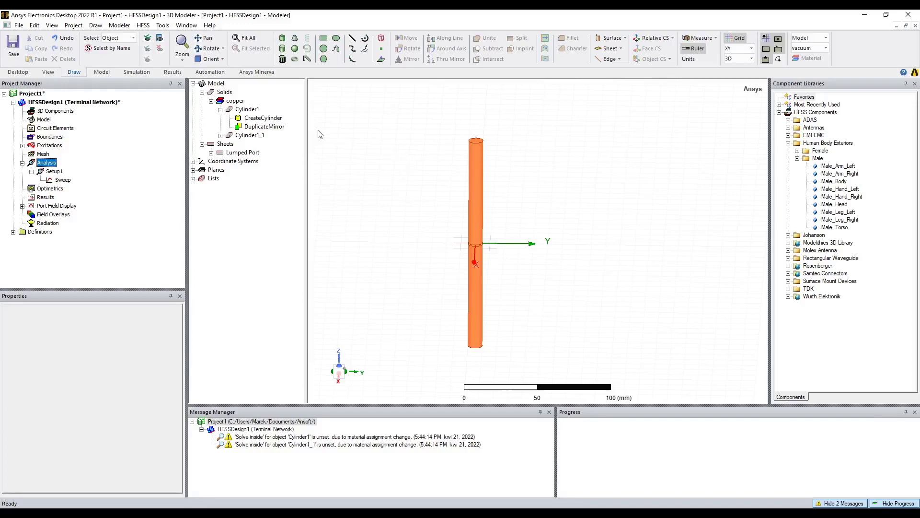
- Enable an auto-open region of the Radiation type in the design's solution type, keeping Network Analysis and Terminal
click(145, 27)
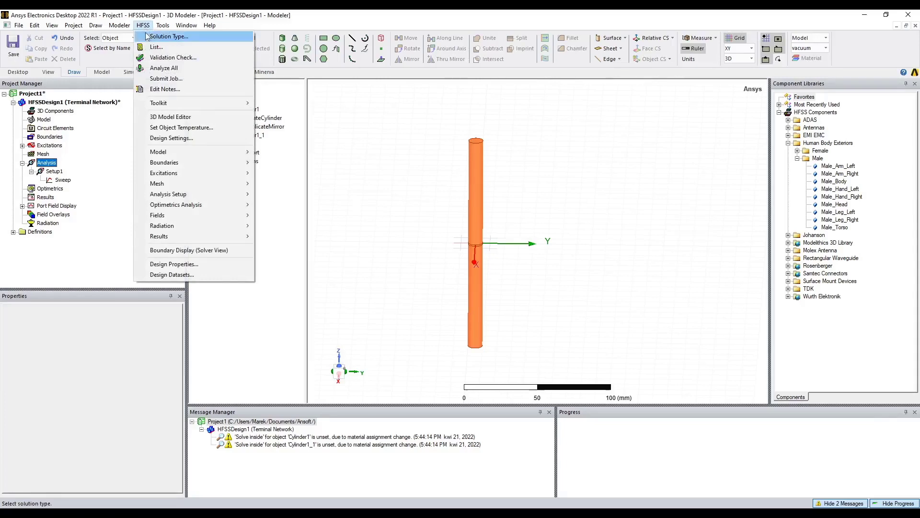
click(191, 36)
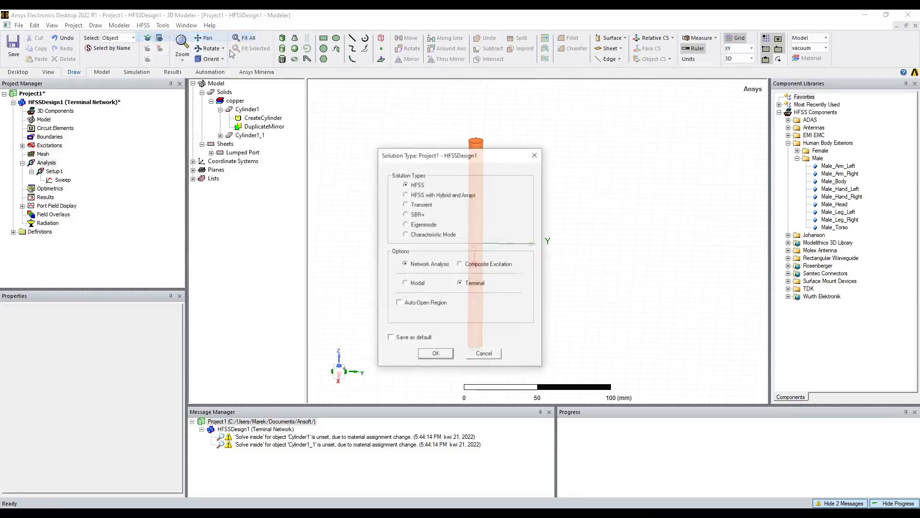
click(436, 306)
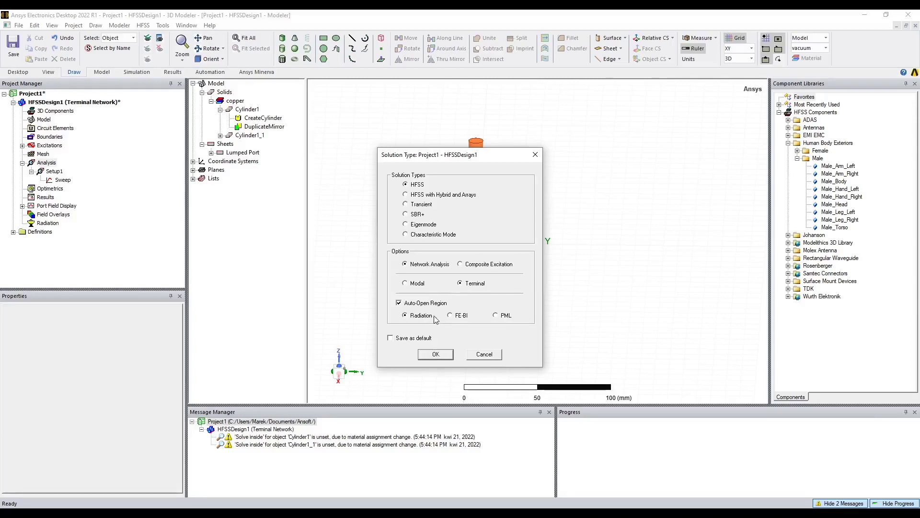
click(436, 354)
scroll(456, 306, down, 2)
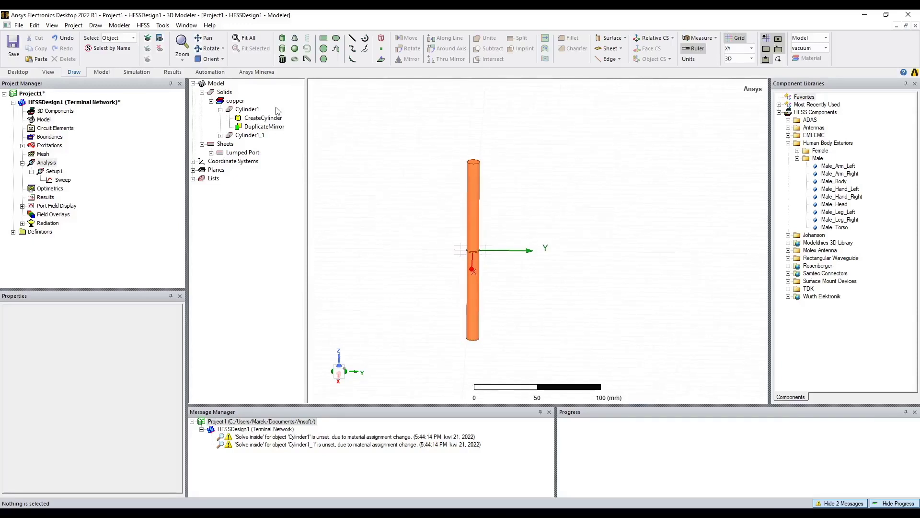
click(143, 25)
click(158, 35)
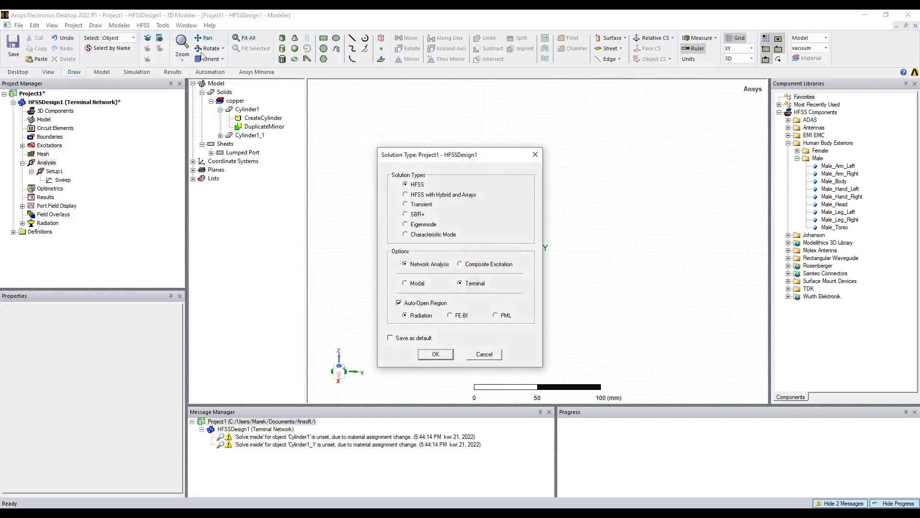
click(410, 304)
click(441, 355)
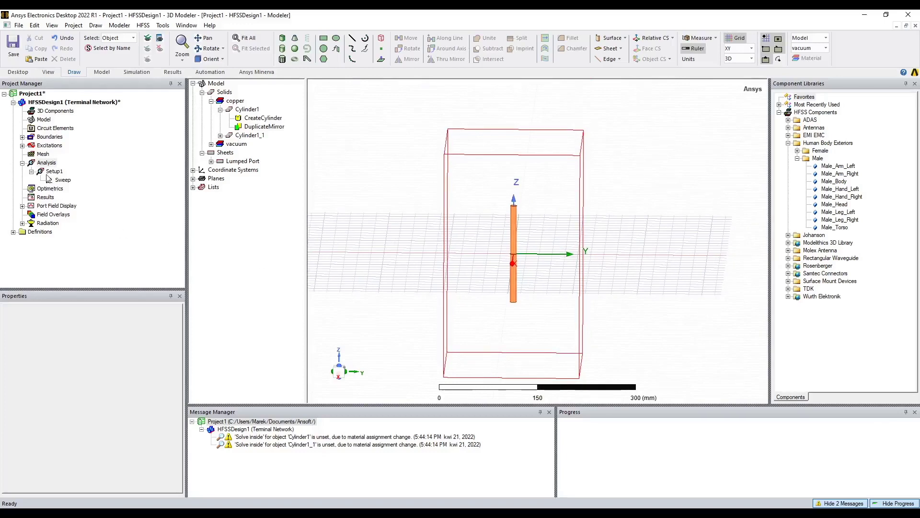
- Examine the AutoOpen1 boundary and its type in the project tree
click(22, 137)
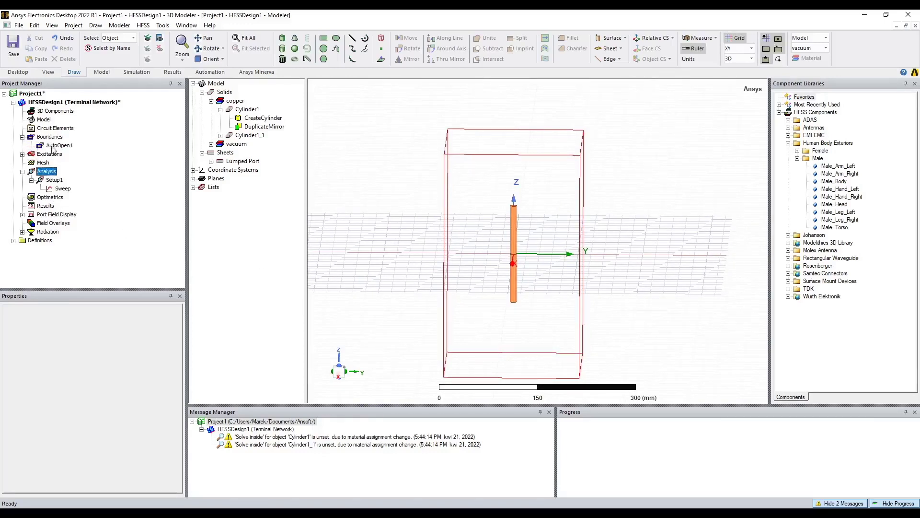
click(55, 146)
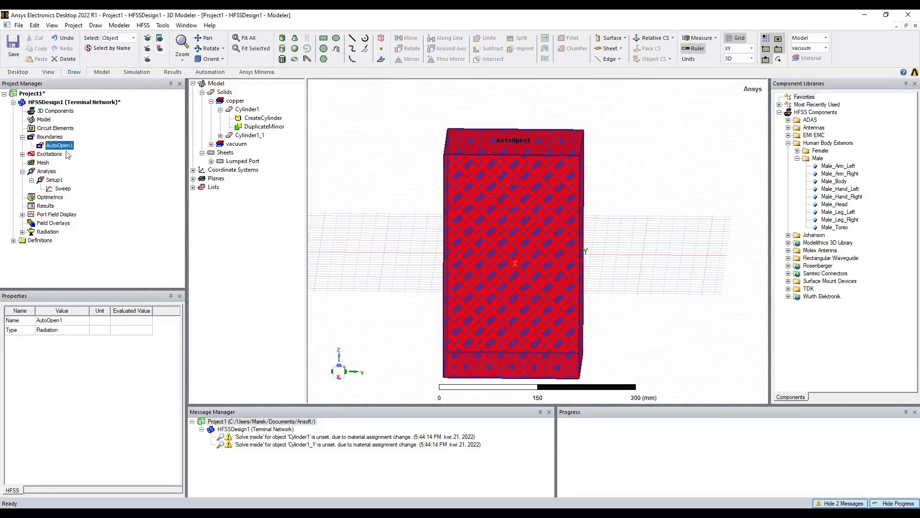
click(70, 331)
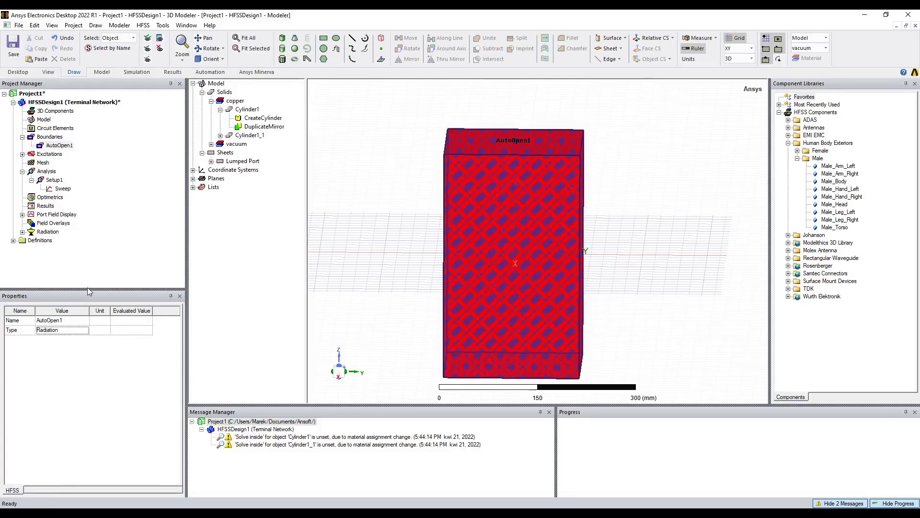
- Save the project as Project1.aedt in the Ansoft folder and run the analysis of Setup1
click(13, 44)
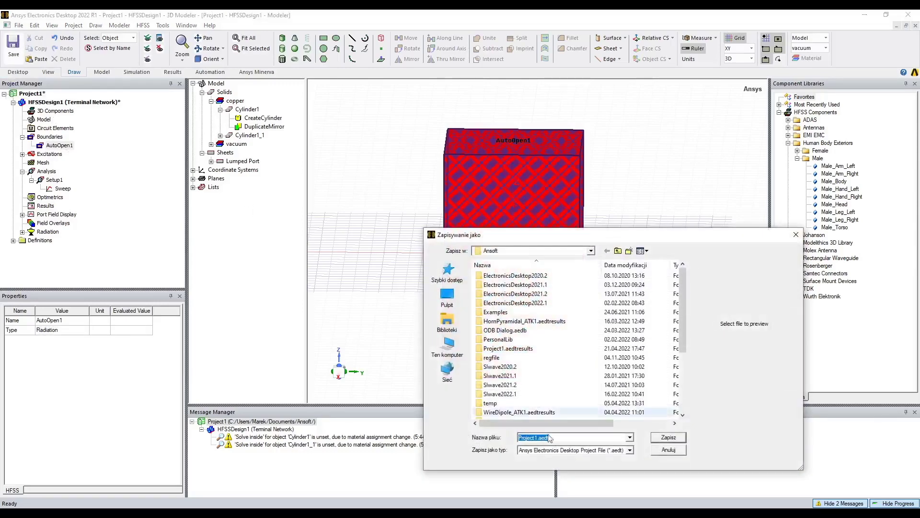
click(669, 437)
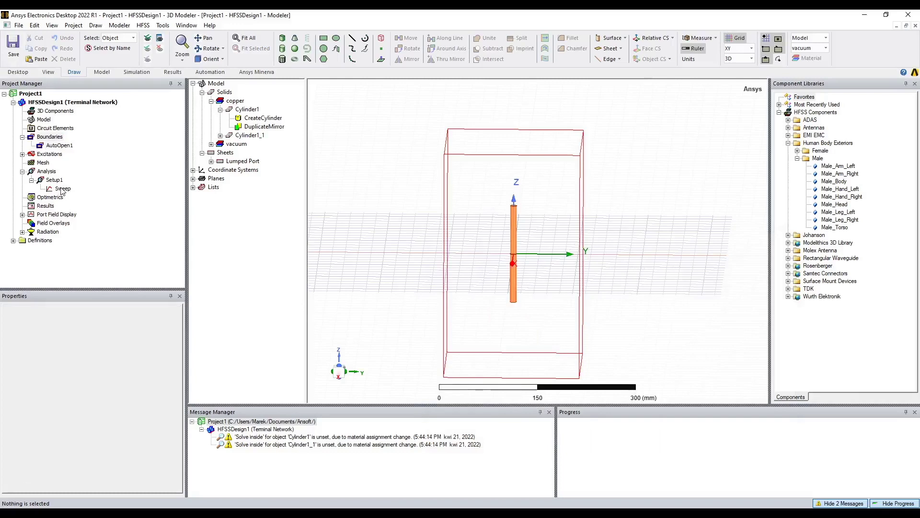
right_click(52, 182)
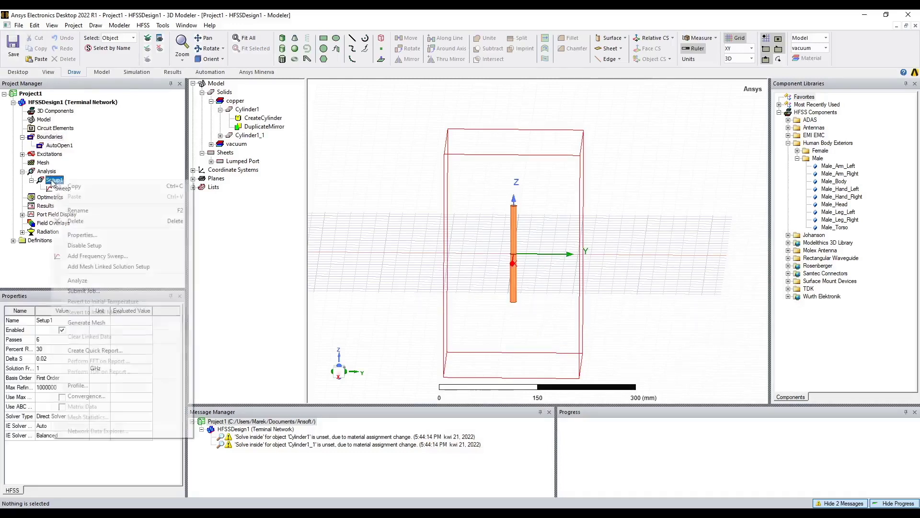
click(116, 281)
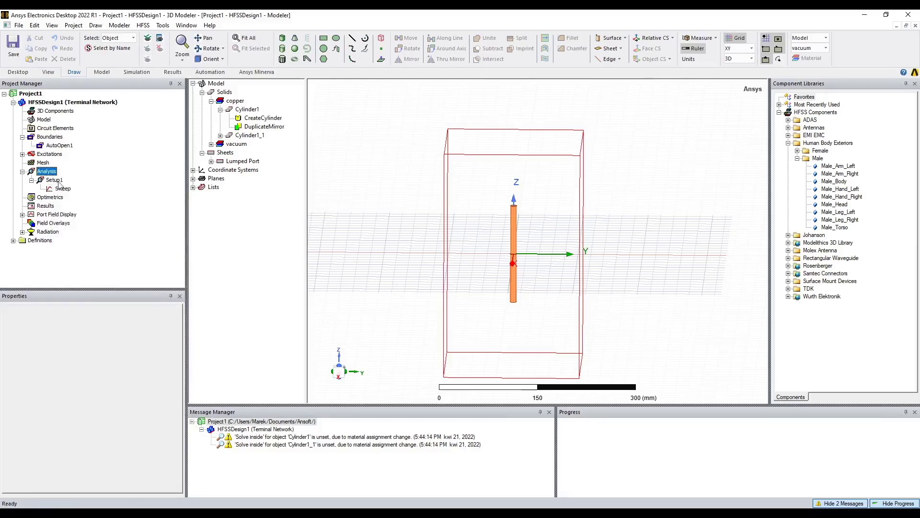
click(57, 182)
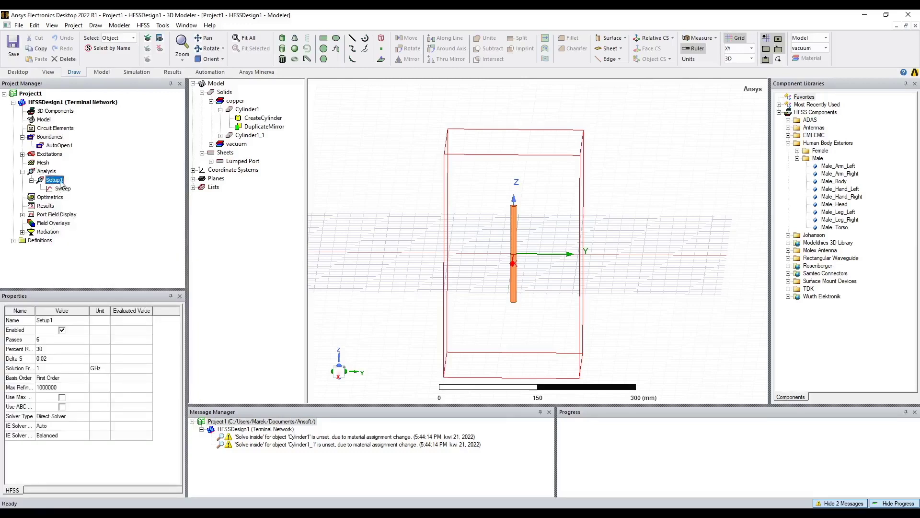
right_click(58, 183)
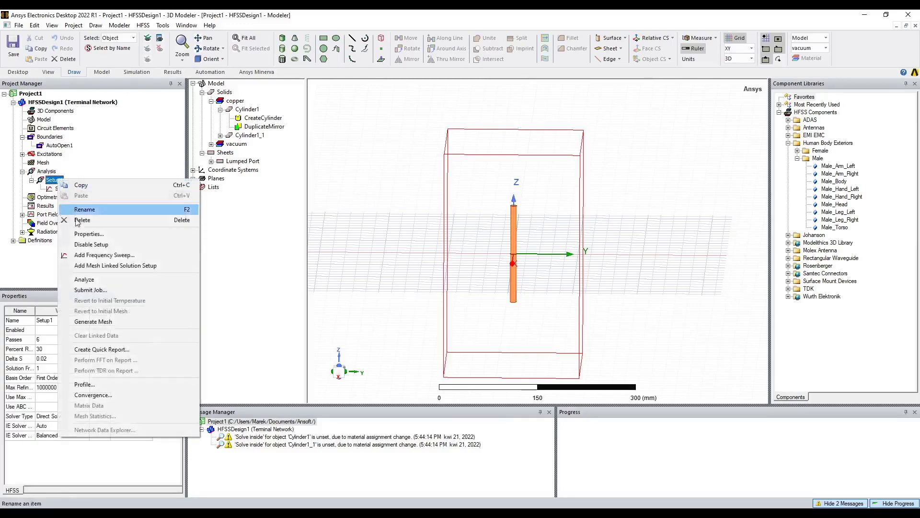
click(118, 281)
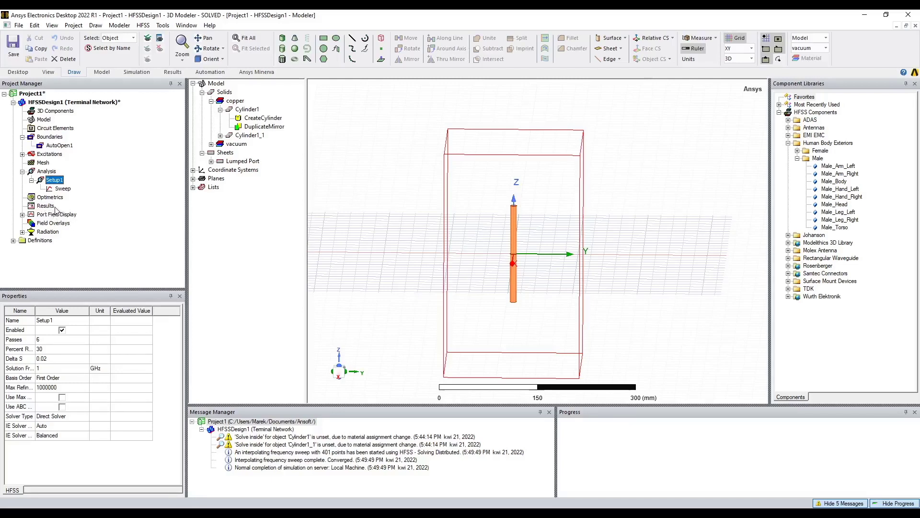
- Create a rectangular terminal solution report plotting dB(St(Rectangle1_T1,Rectangle1_T1)) against frequency for Setup1 : Sweep
click(46, 205)
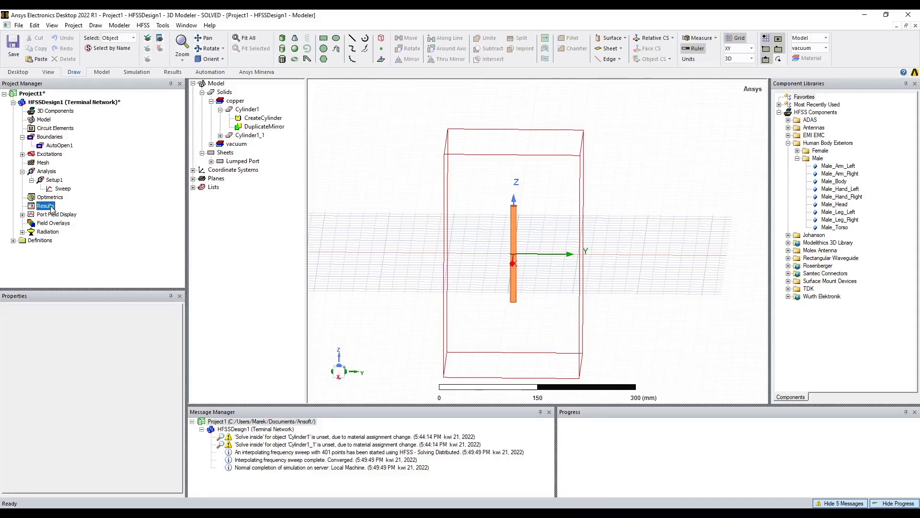
right_click(52, 208)
mouse_move(107, 210)
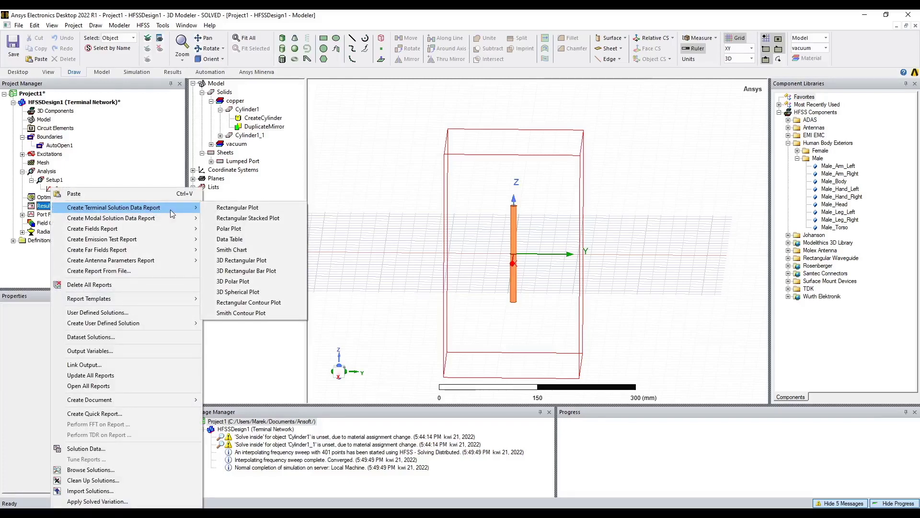
click(263, 209)
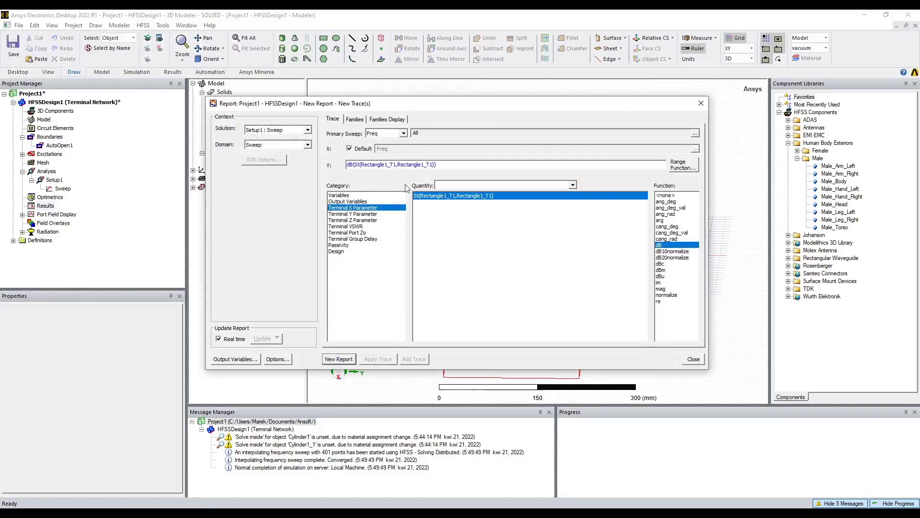
click(439, 185)
click(439, 185)
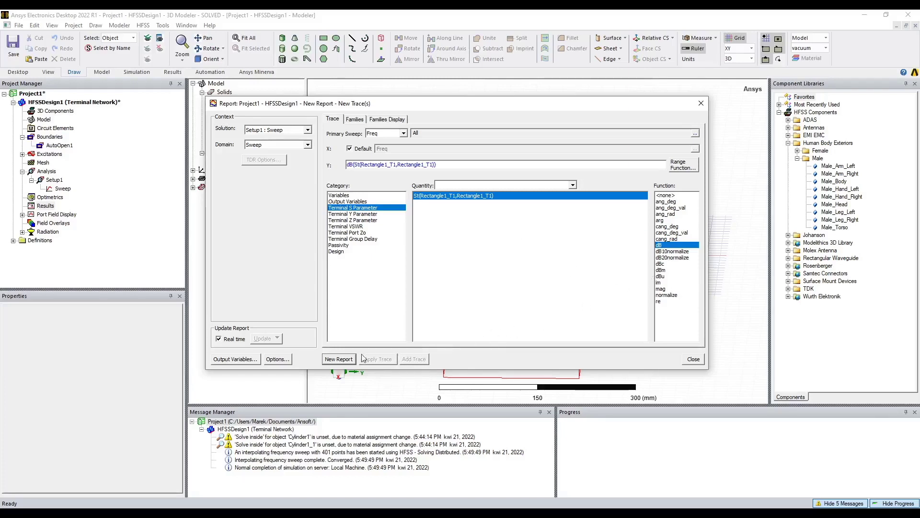
click(335, 360)
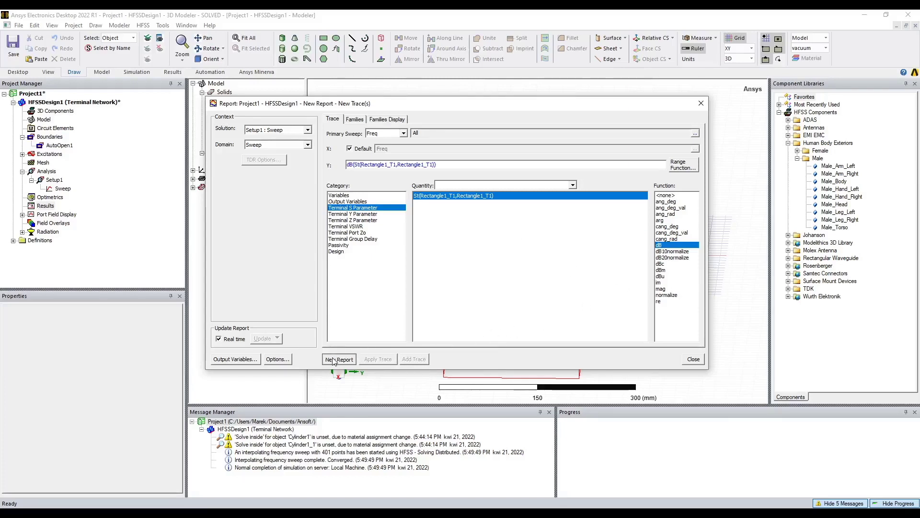
click(694, 359)
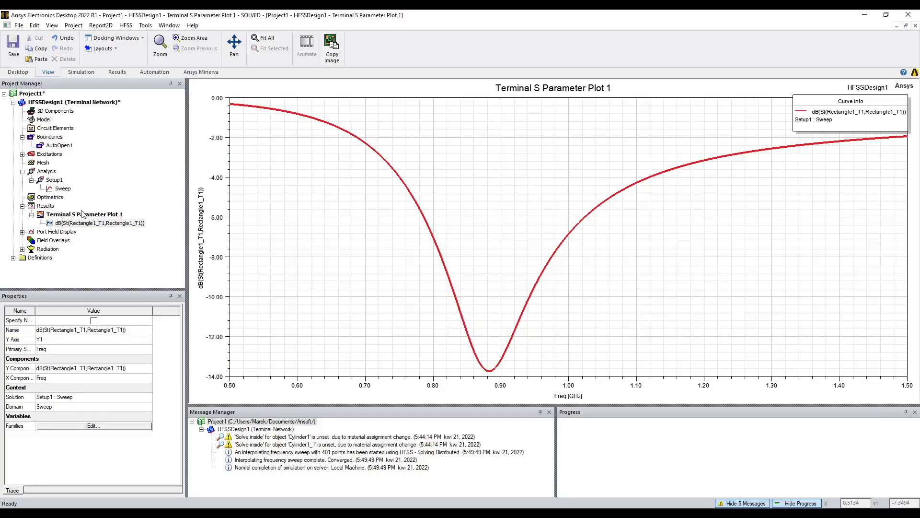
- Create a far-field 3D polar plot of dB(GainTotal) for Setup1 : LastAdaptive over all Phi and Theta values
right_click(48, 208)
mouse_move(187, 207)
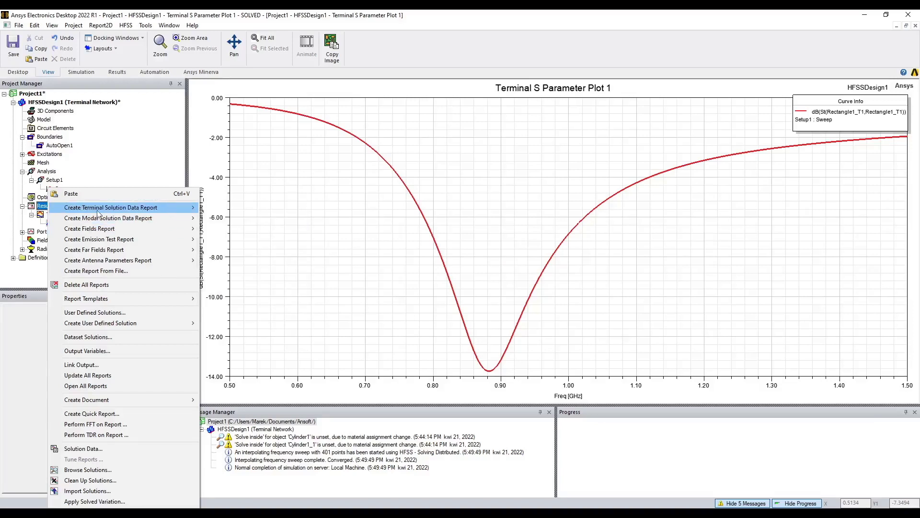
mouse_move(104, 222)
mouse_move(132, 239)
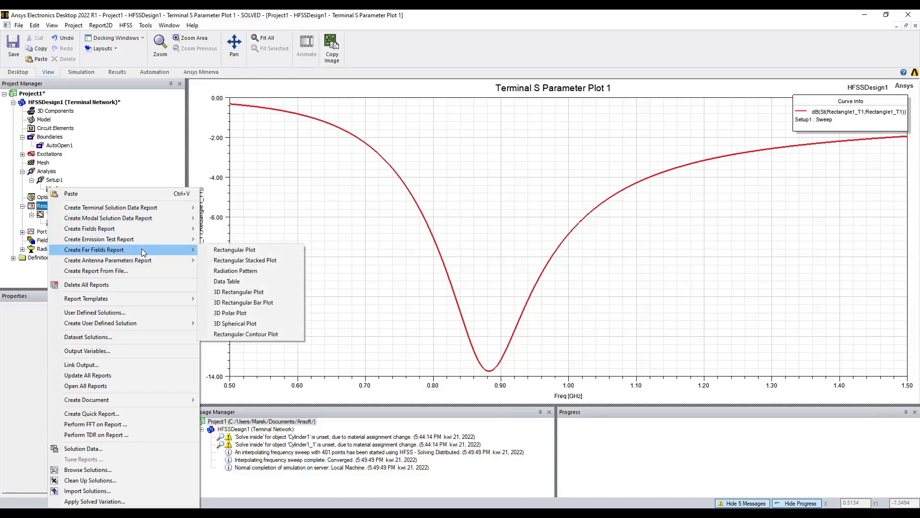
click(249, 313)
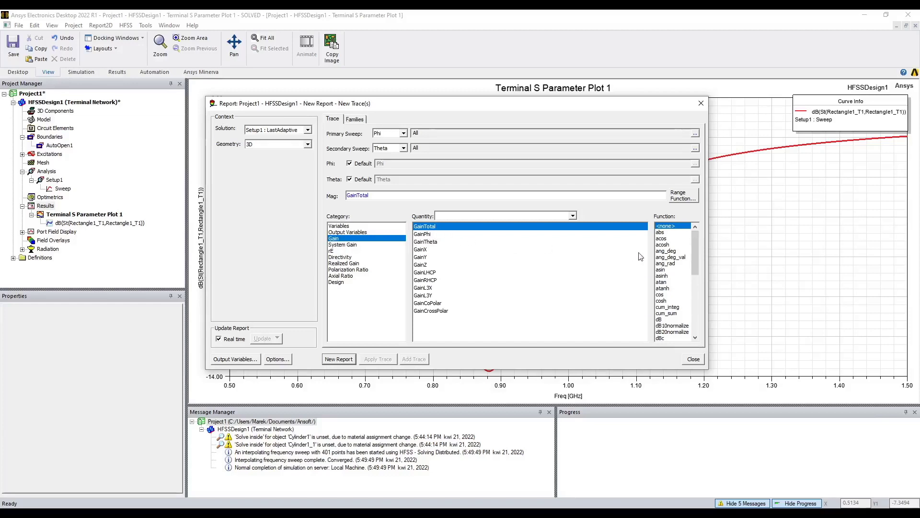
drag(695, 247, 698, 263)
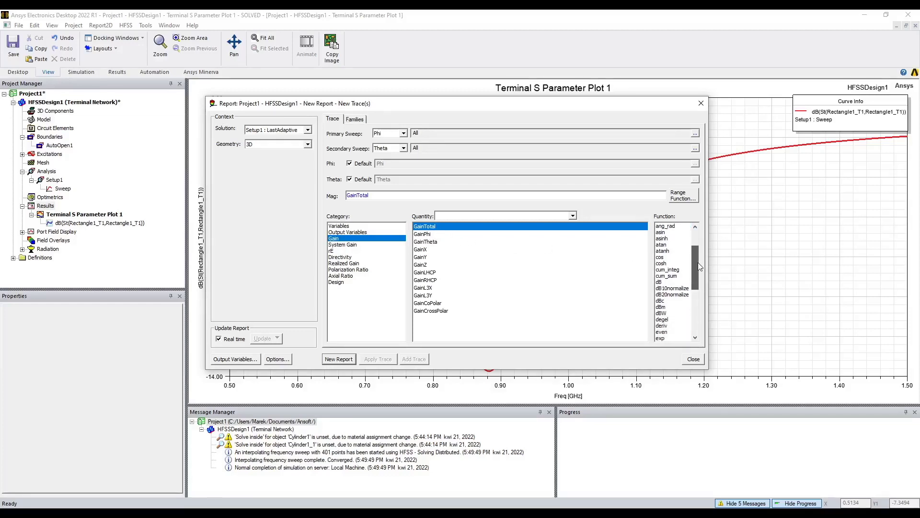
click(661, 283)
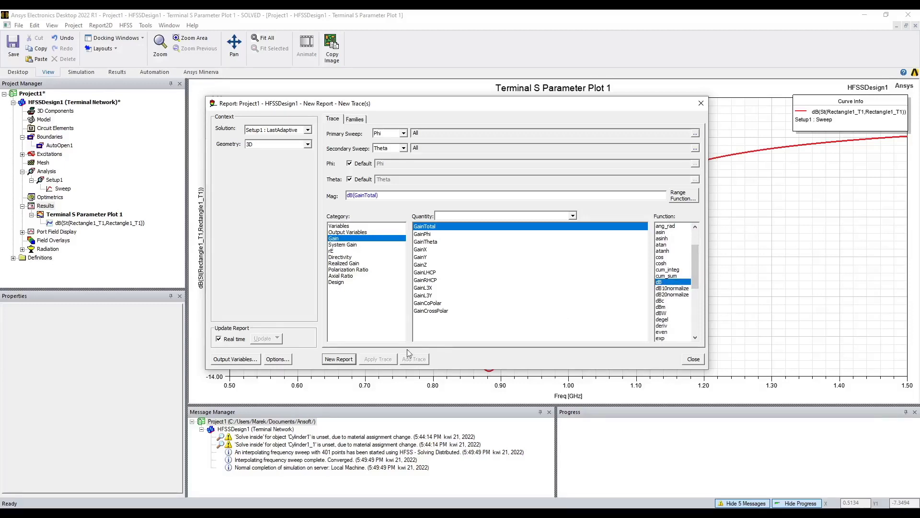
click(326, 361)
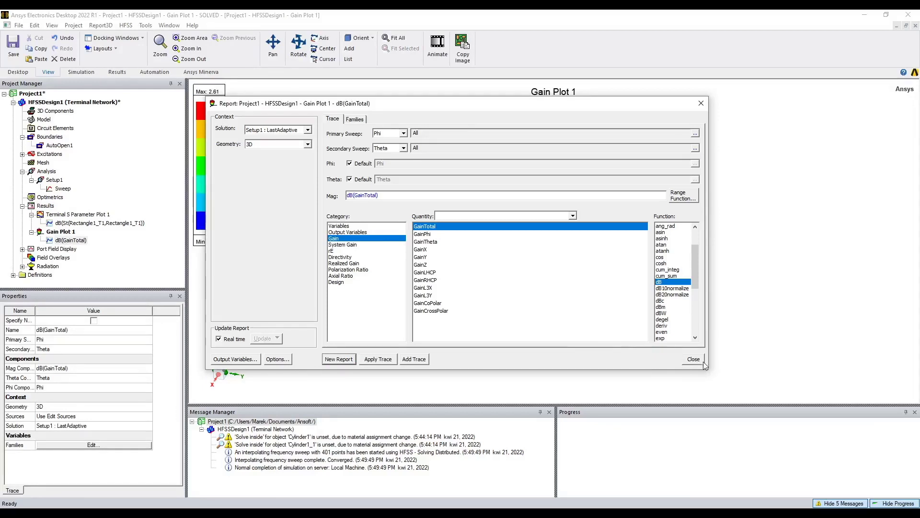
click(701, 360)
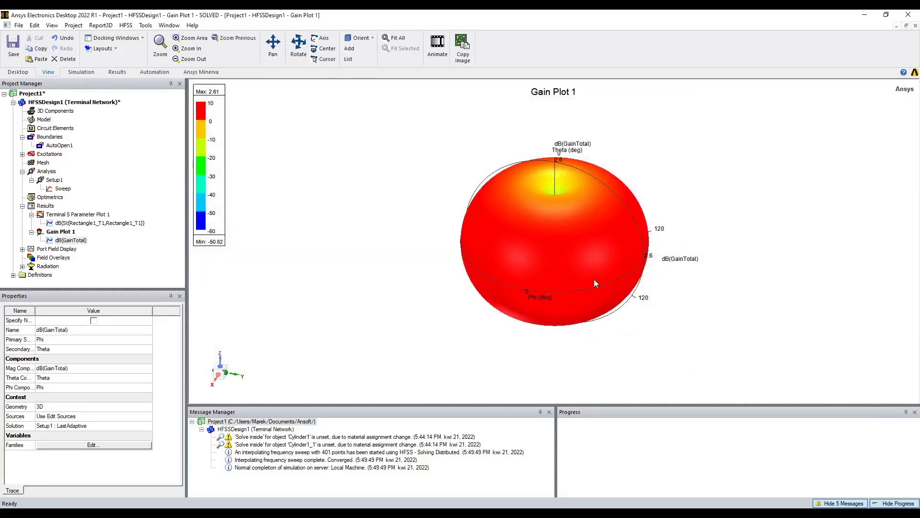
mouse_move(591, 276)
alt+mouse_down()
mouse_move(611, 294)
mouse_move(603, 284)
alt+mouse_up()
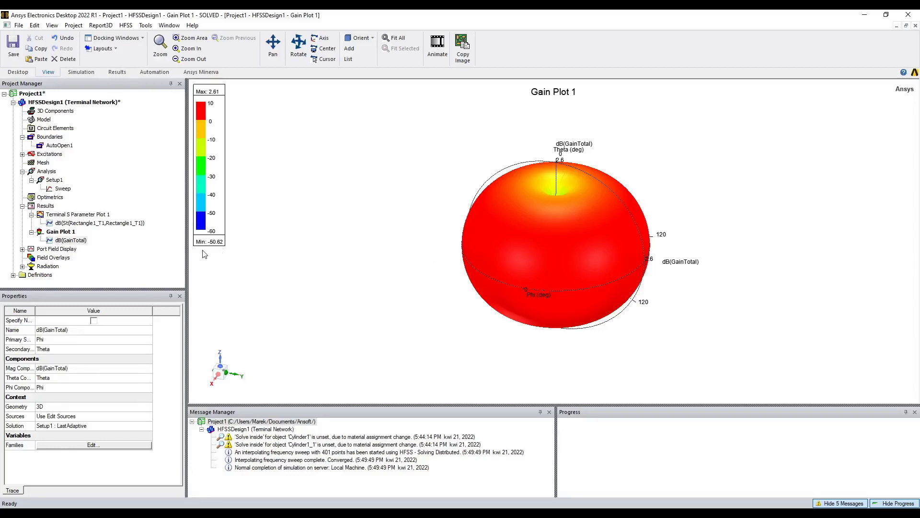
- Return to the HFSSDesign1 3D model and overlay Gain Plot 1 on the dipole in the modeler window
double_click(60, 102)
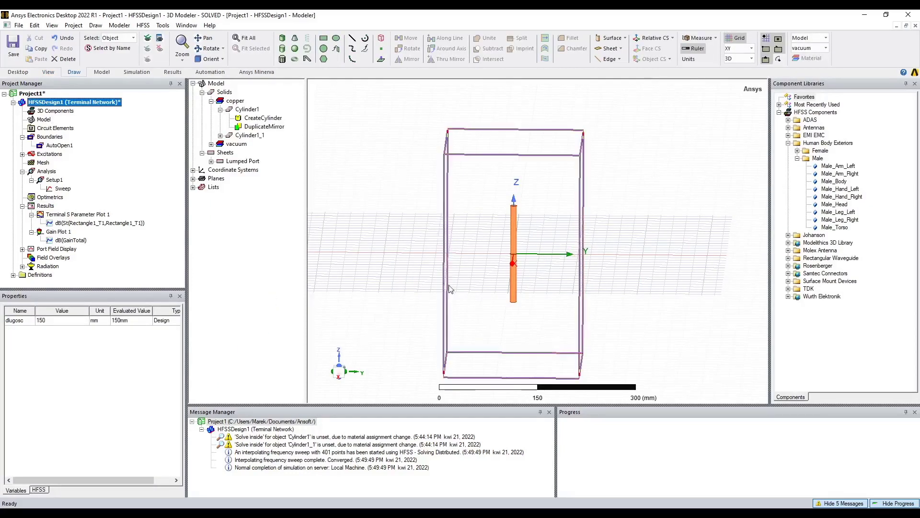
mouse_move(447, 291)
alt+mouse_down()
mouse_move(459, 254)
mouse_move(432, 293)
alt+mouse_up()
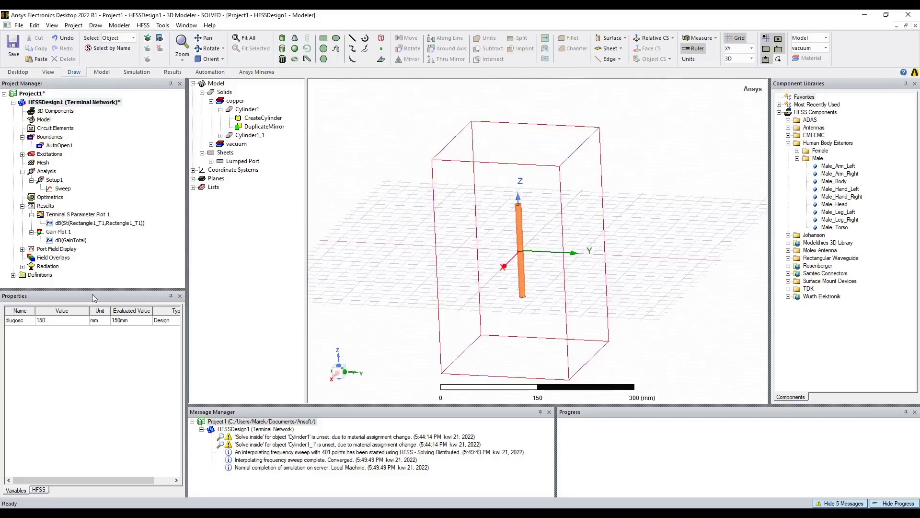
click(57, 233)
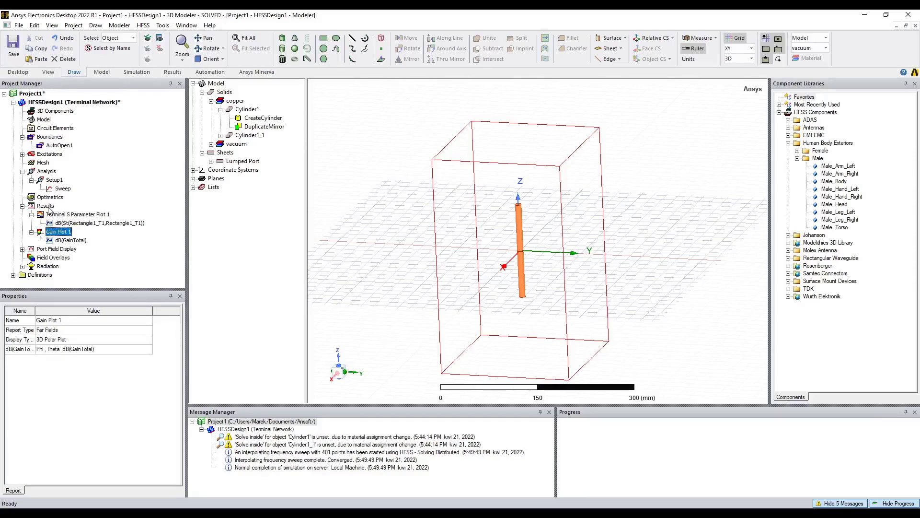
right_click(56, 234)
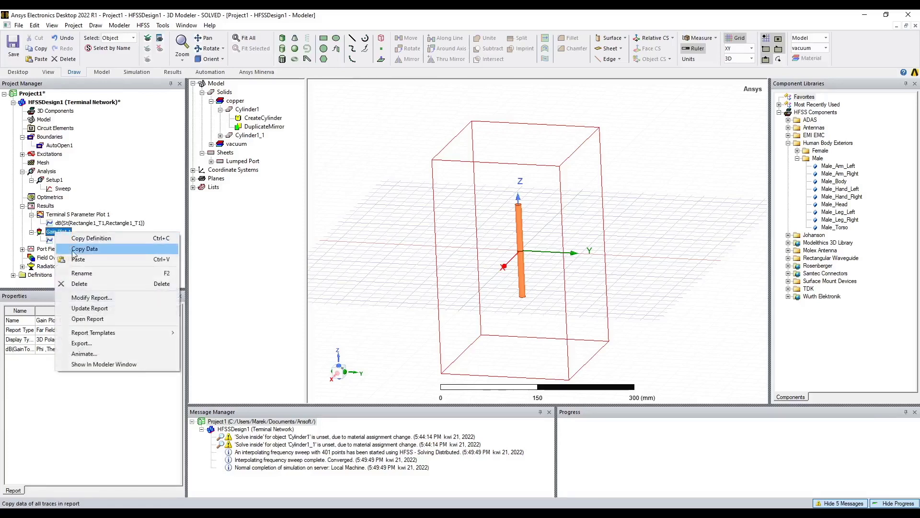
click(137, 366)
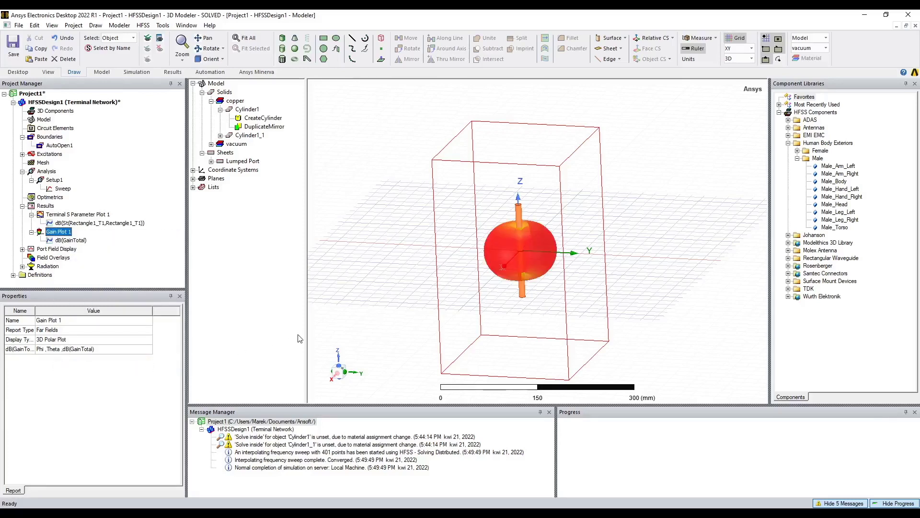
alt+drag(632, 253, 653, 256)
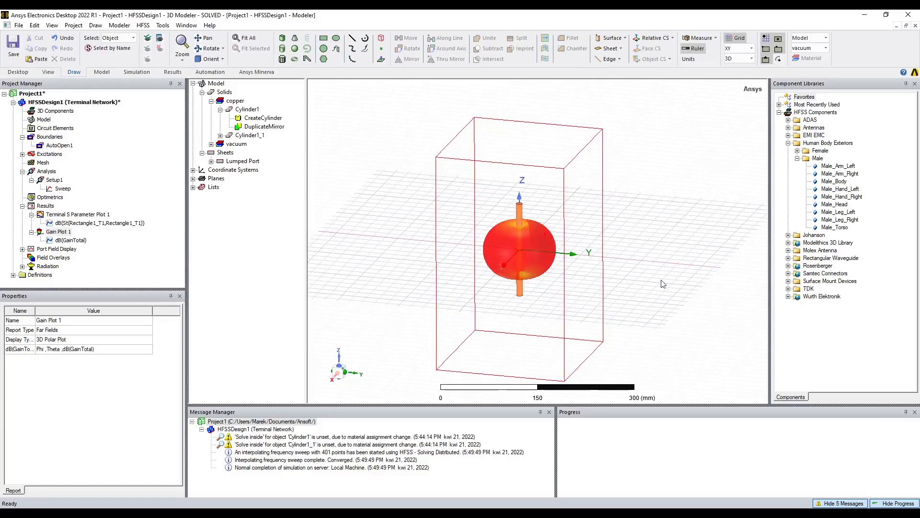